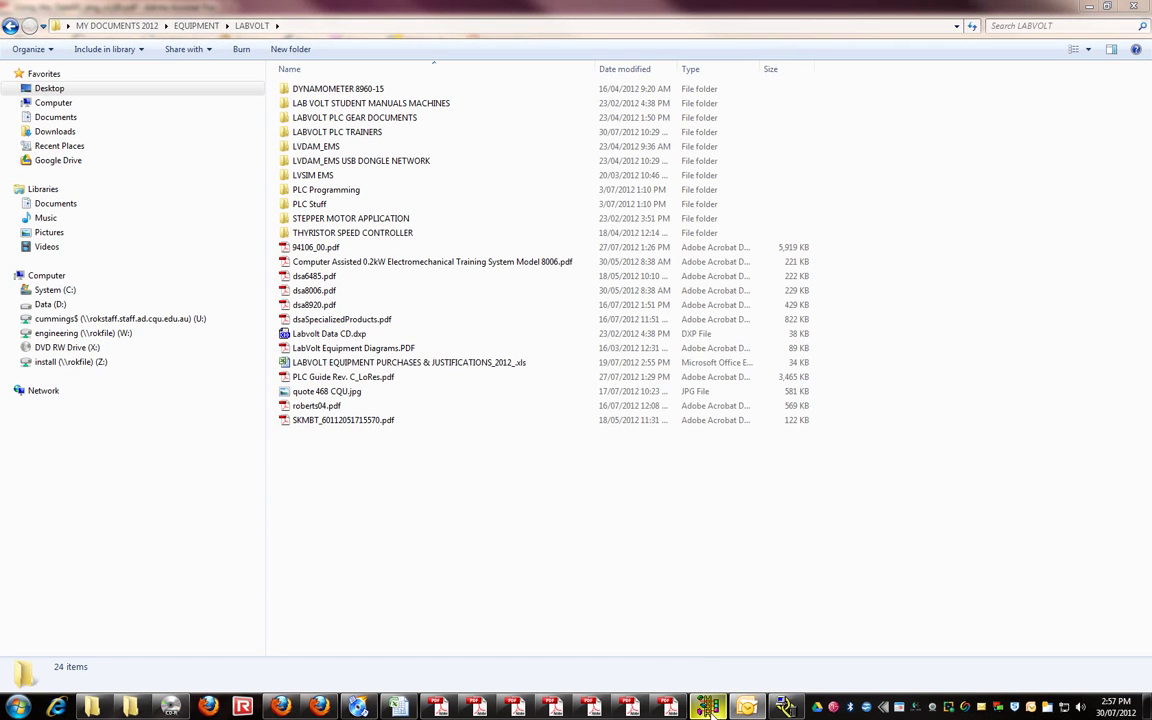
Bring the RSLogix Micro Starter Lite window to the front from its taskbar thumbnail
mouse_move(707, 706)
click(644, 638)
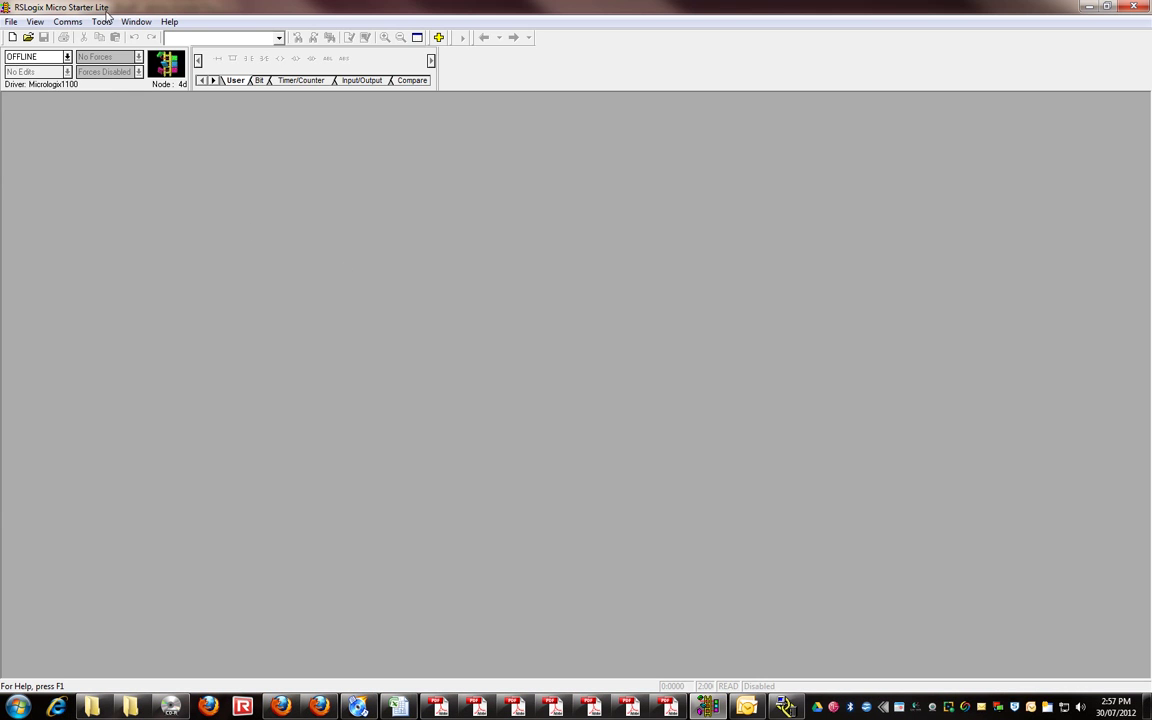
Launch RSLogix Emulate from the Rockwell Software > RSLogix Emulate 500 folder and dismiss the EMU500X.DLL error
mouse_move(716, 708)
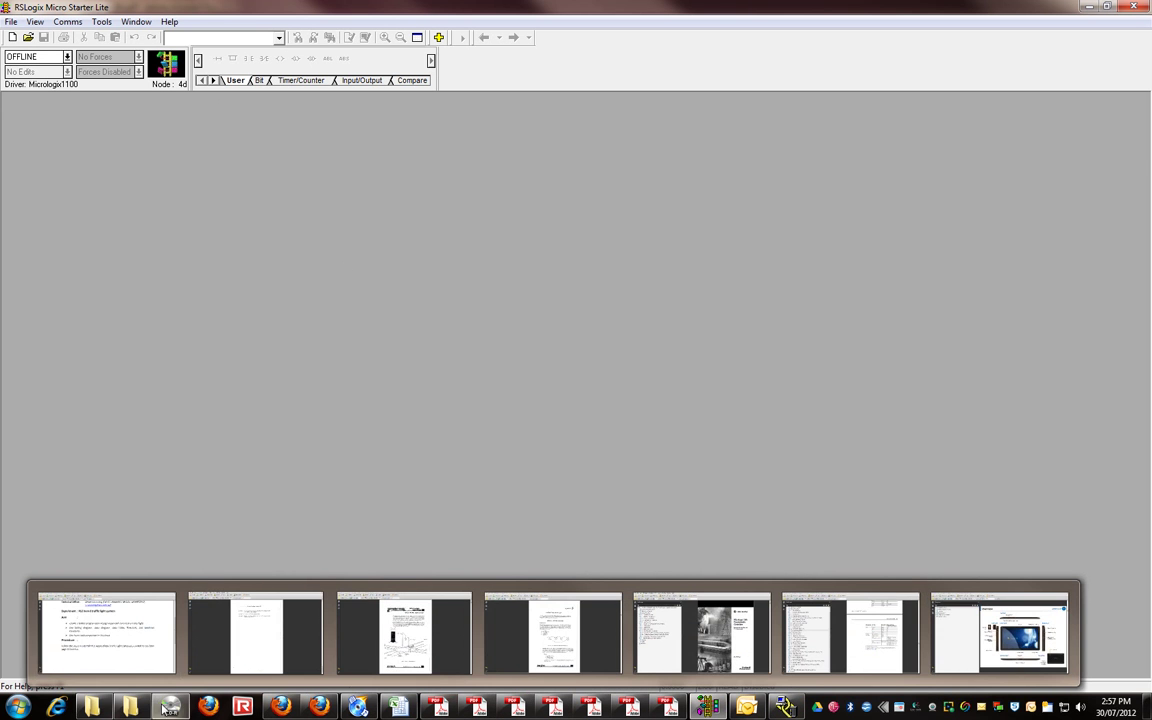
mouse_move(91, 708)
click(16, 712)
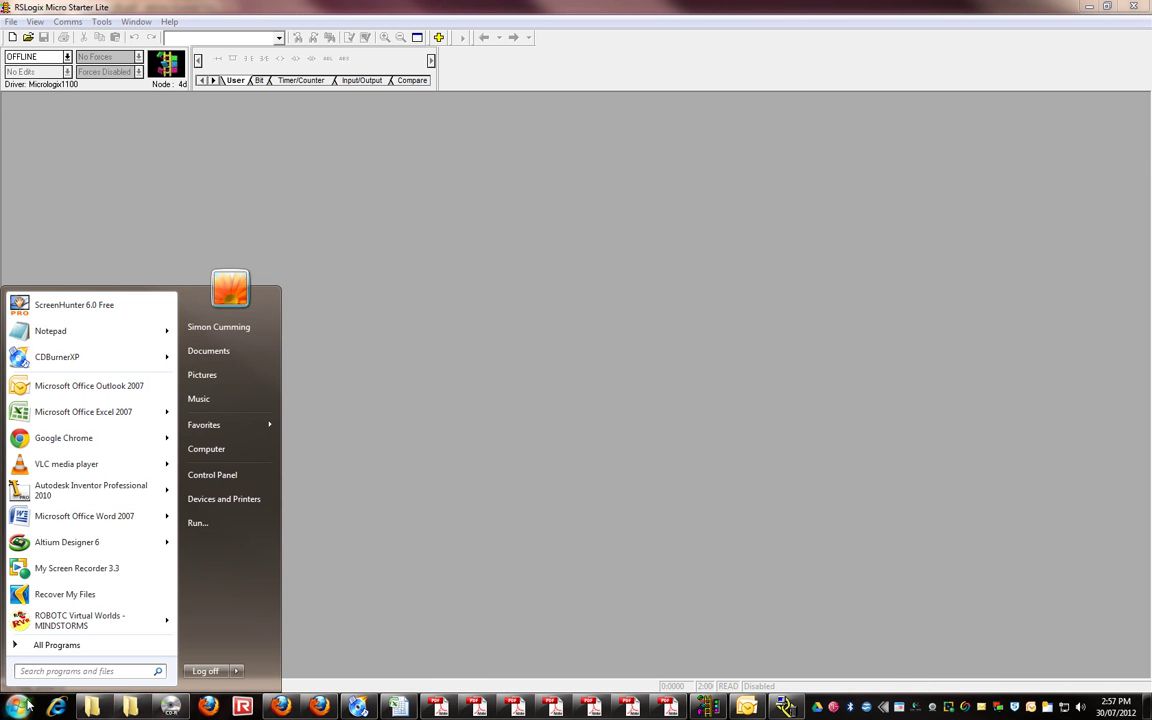
click(62, 648)
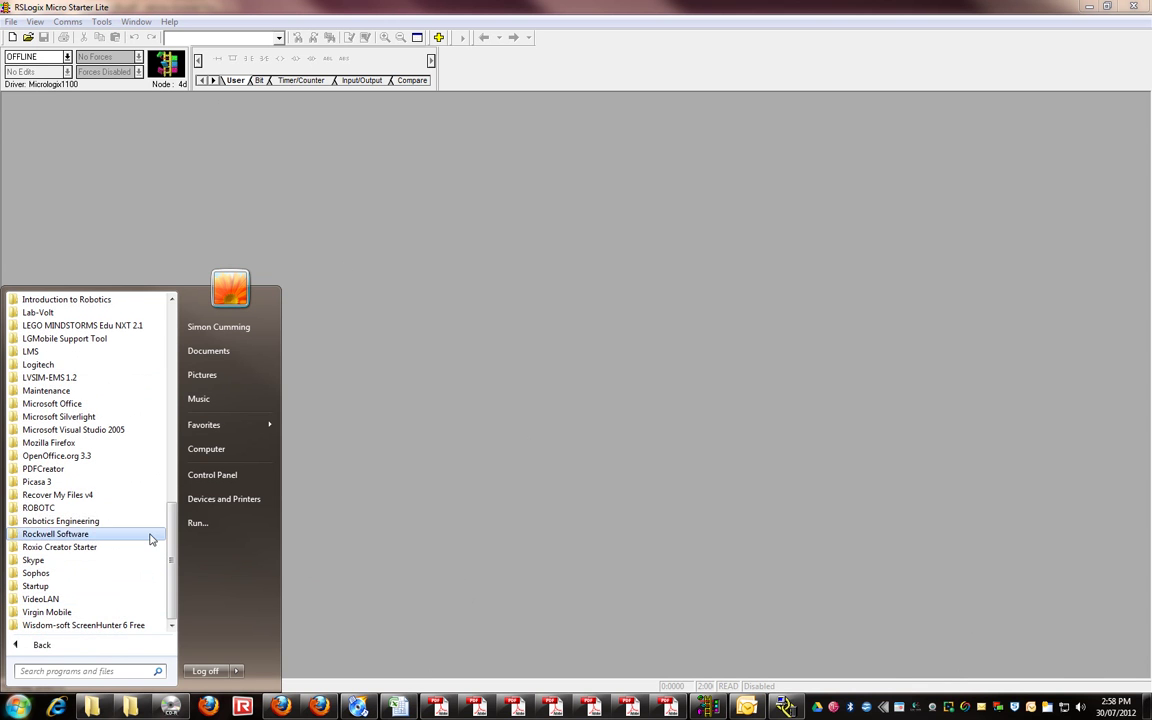
click(95, 521)
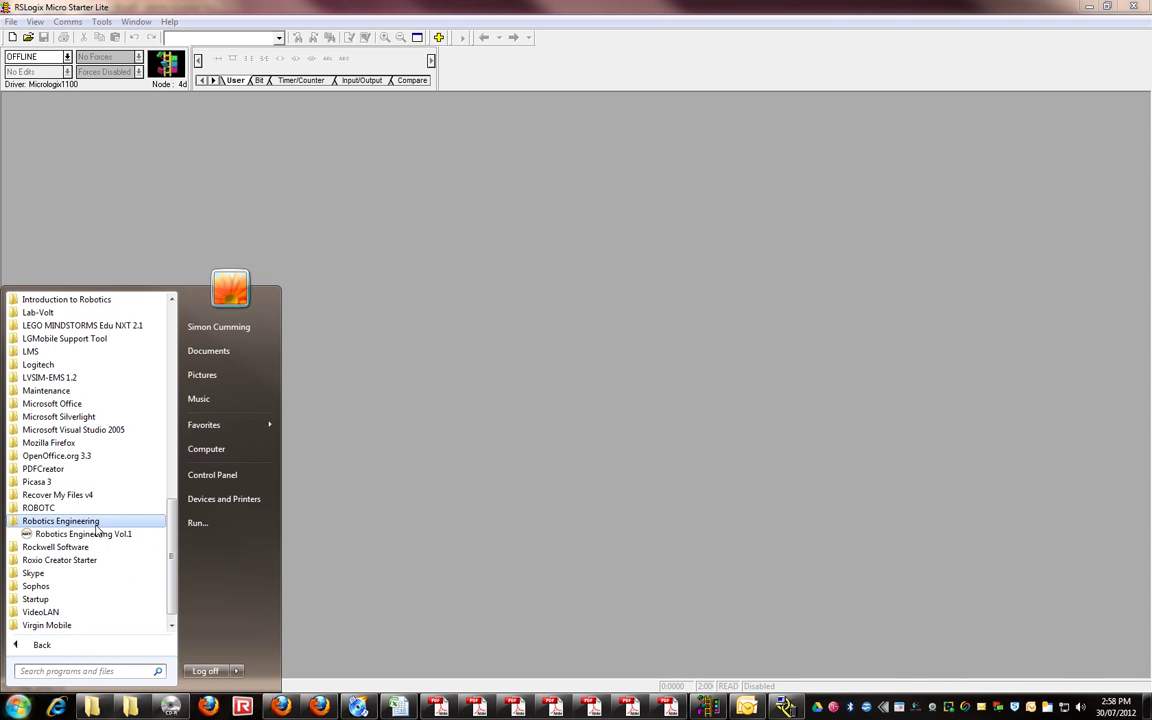
click(70, 547)
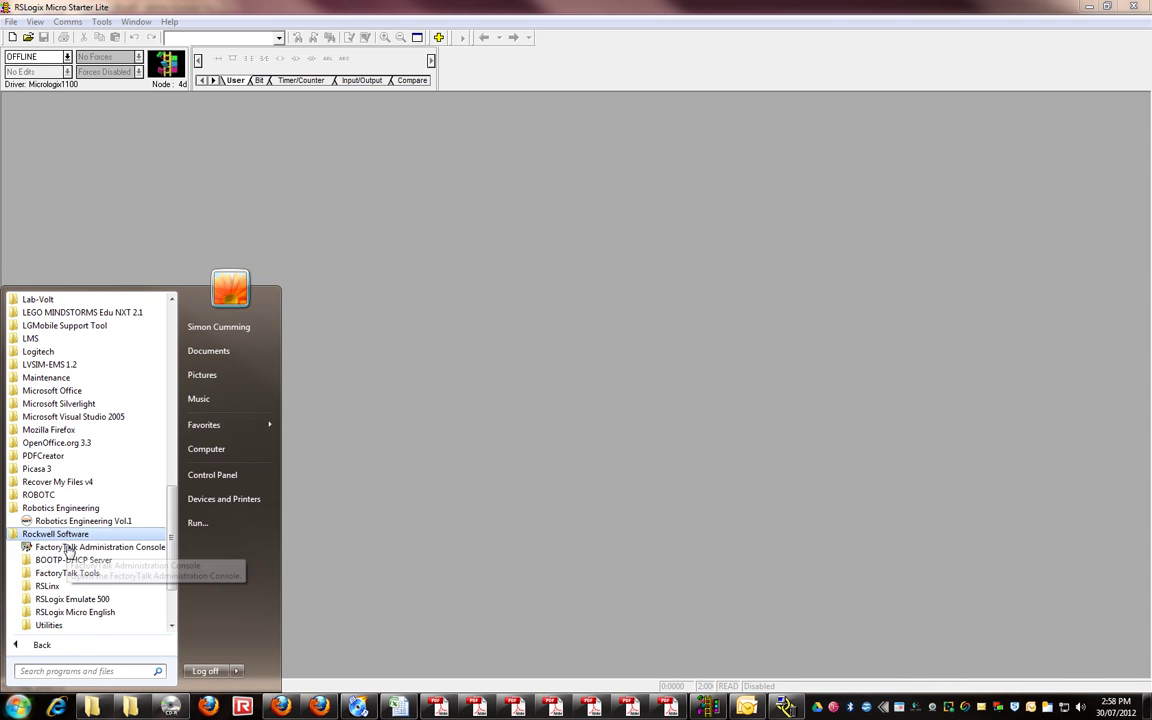
click(86, 600)
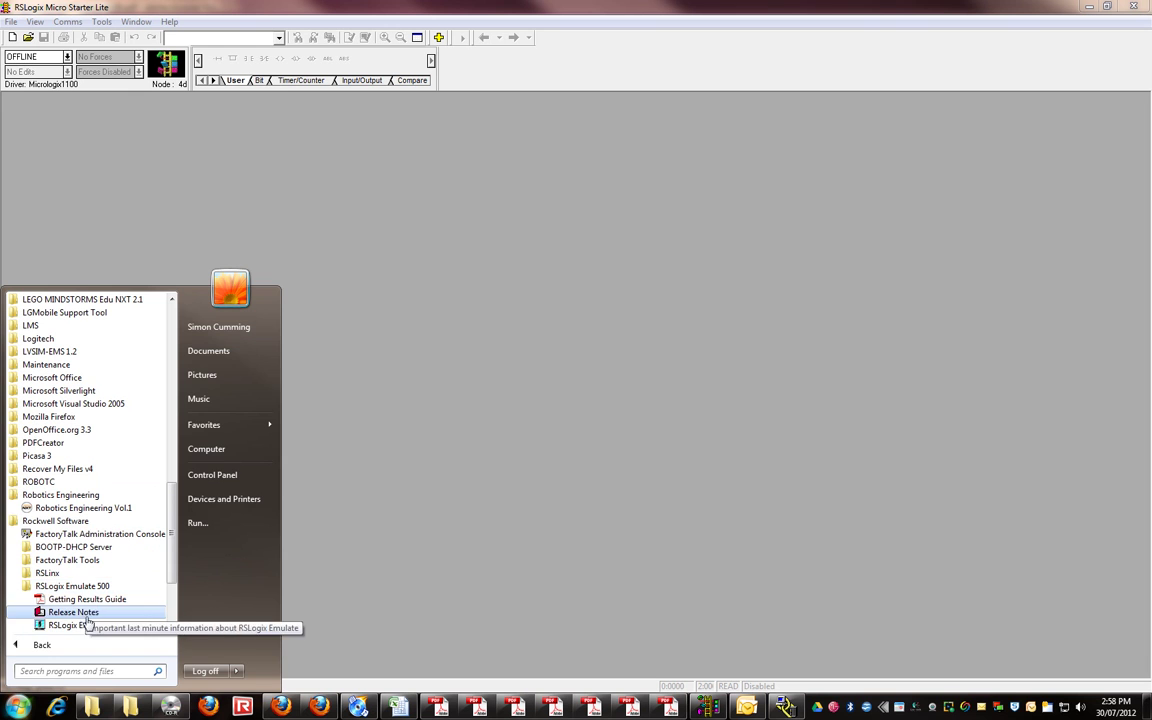
click(88, 624)
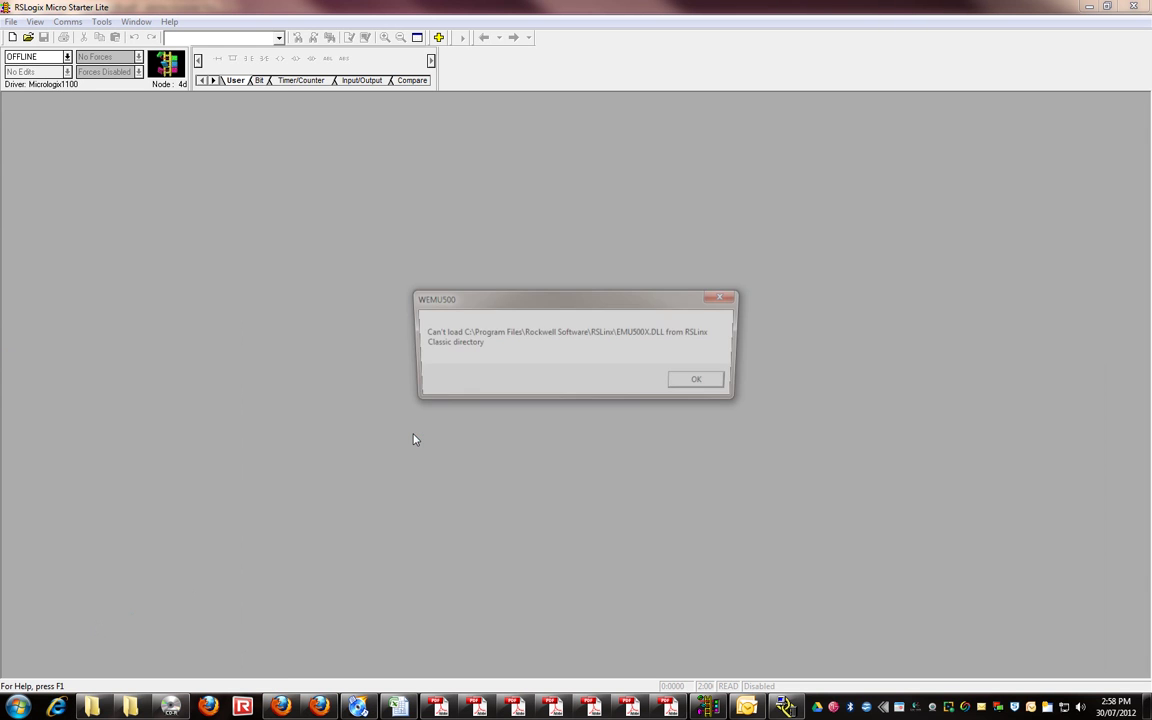
click(704, 384)
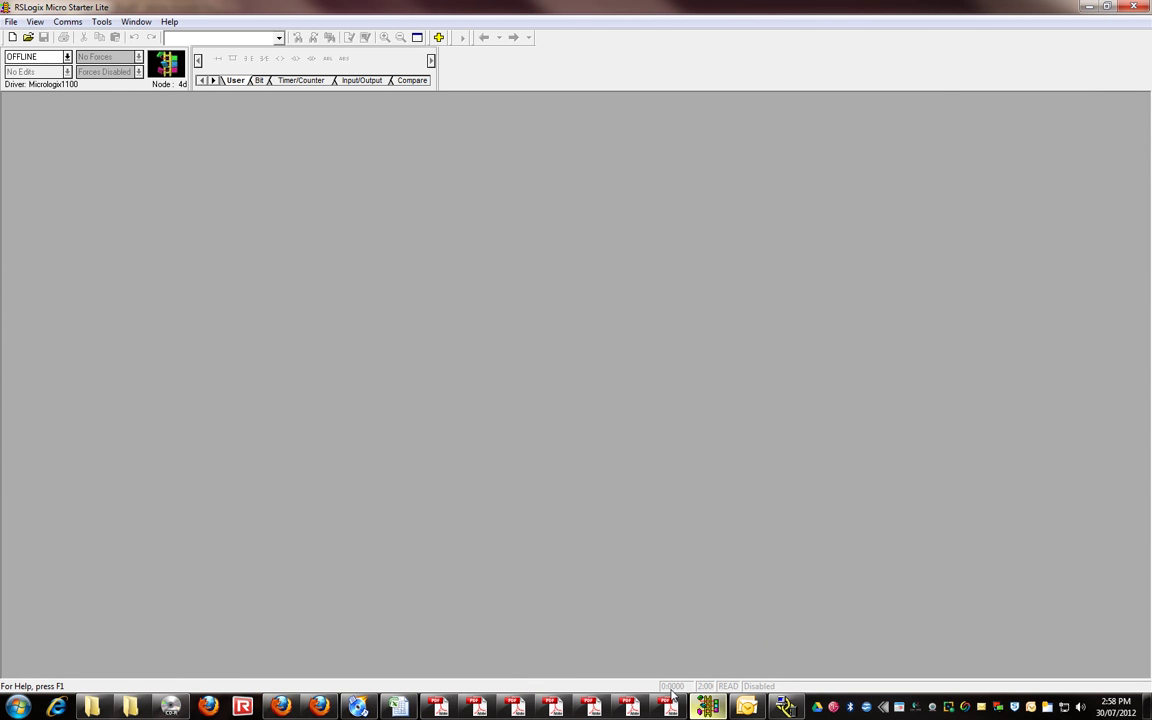
In RSLinx Classic Lite, close Configure Drivers and move the window aside
click(784, 708)
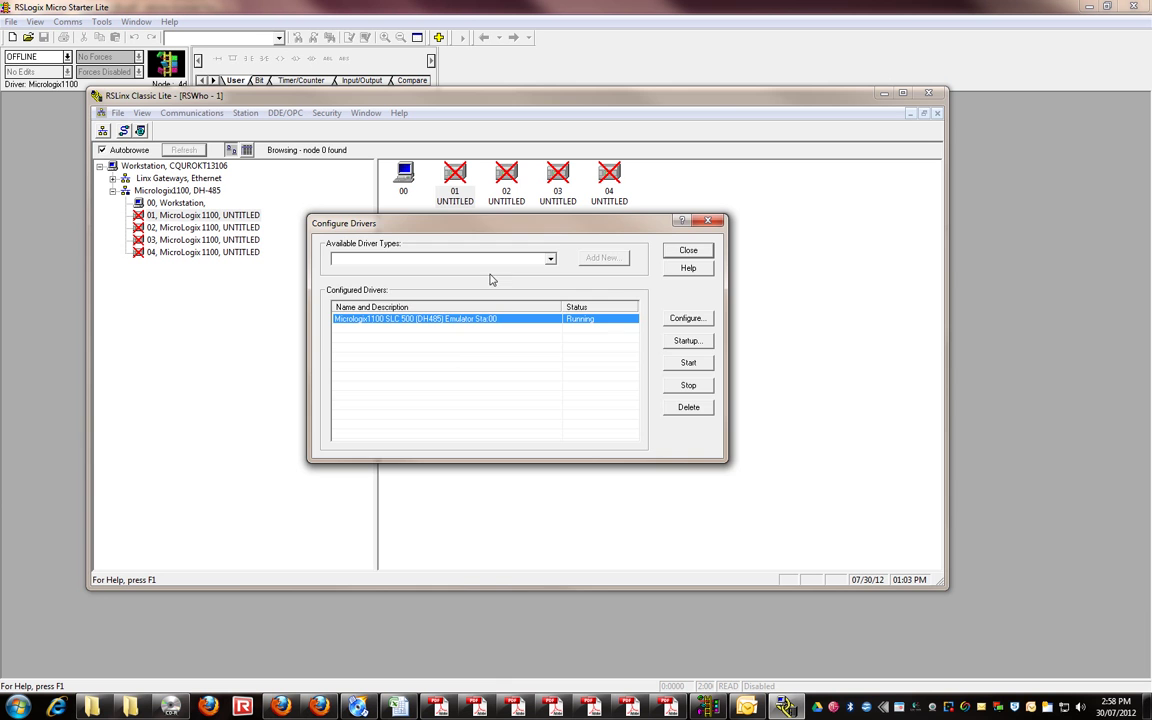
click(688, 250)
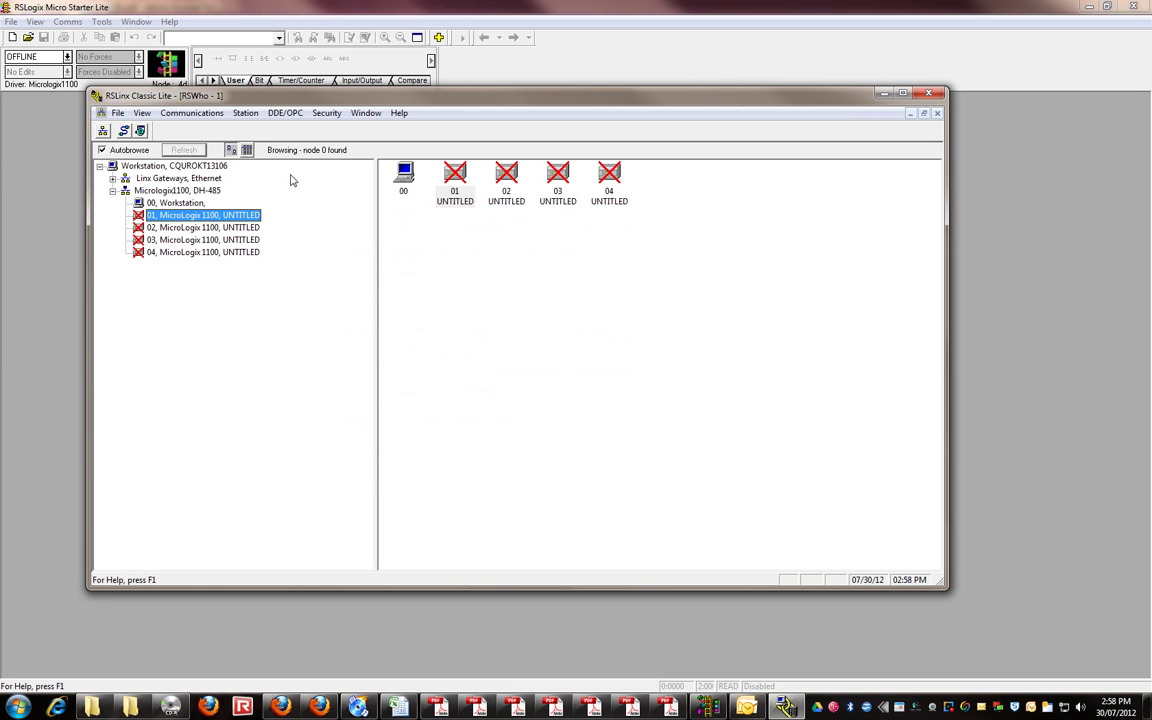
drag(268, 103, 410, 200)
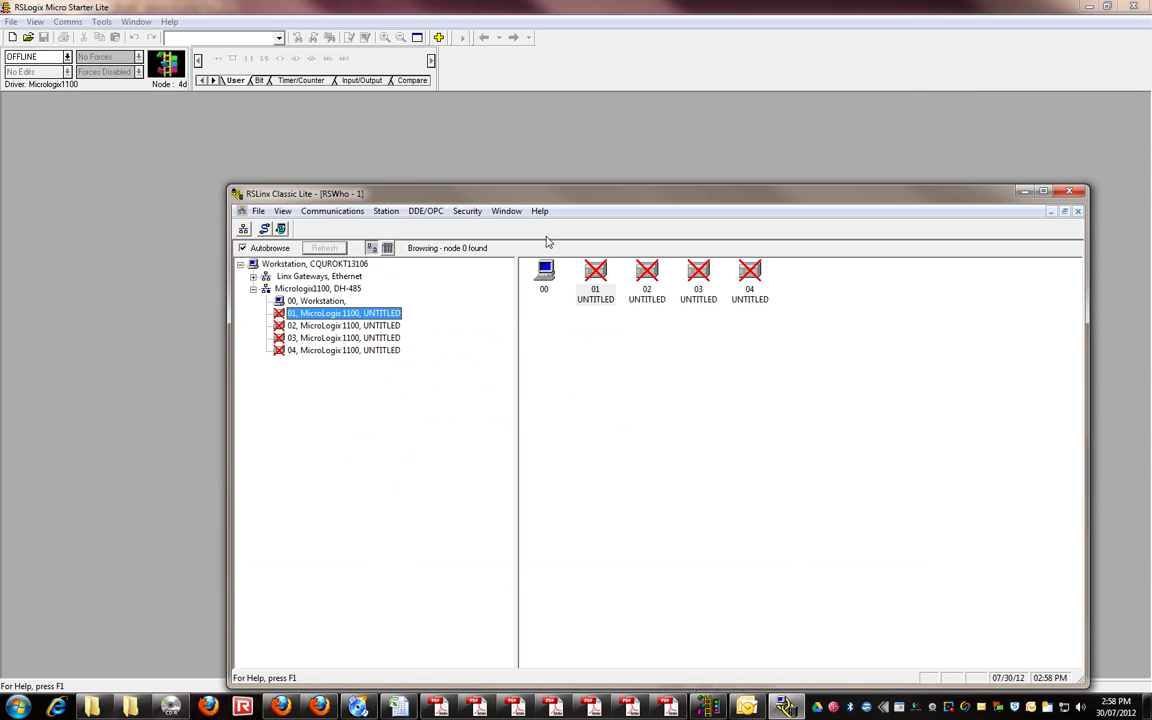
Return to RSLogix Micro Starter Lite and open, then dismiss, the File menu
click(127, 145)
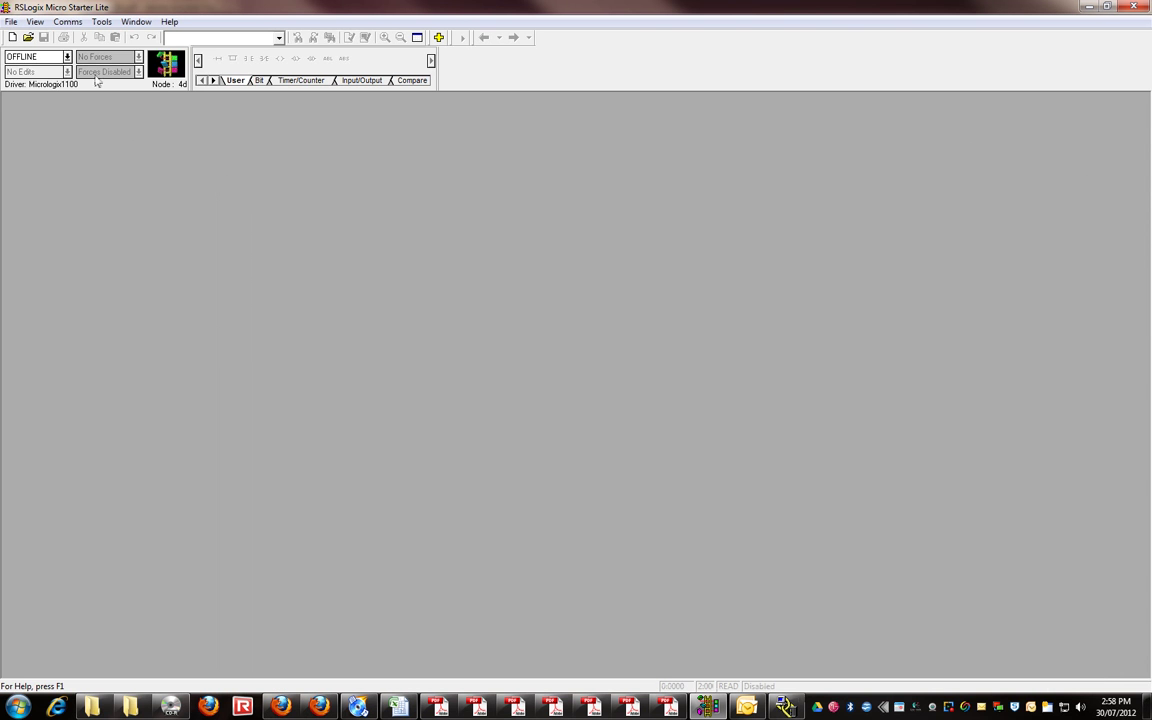
click(11, 21)
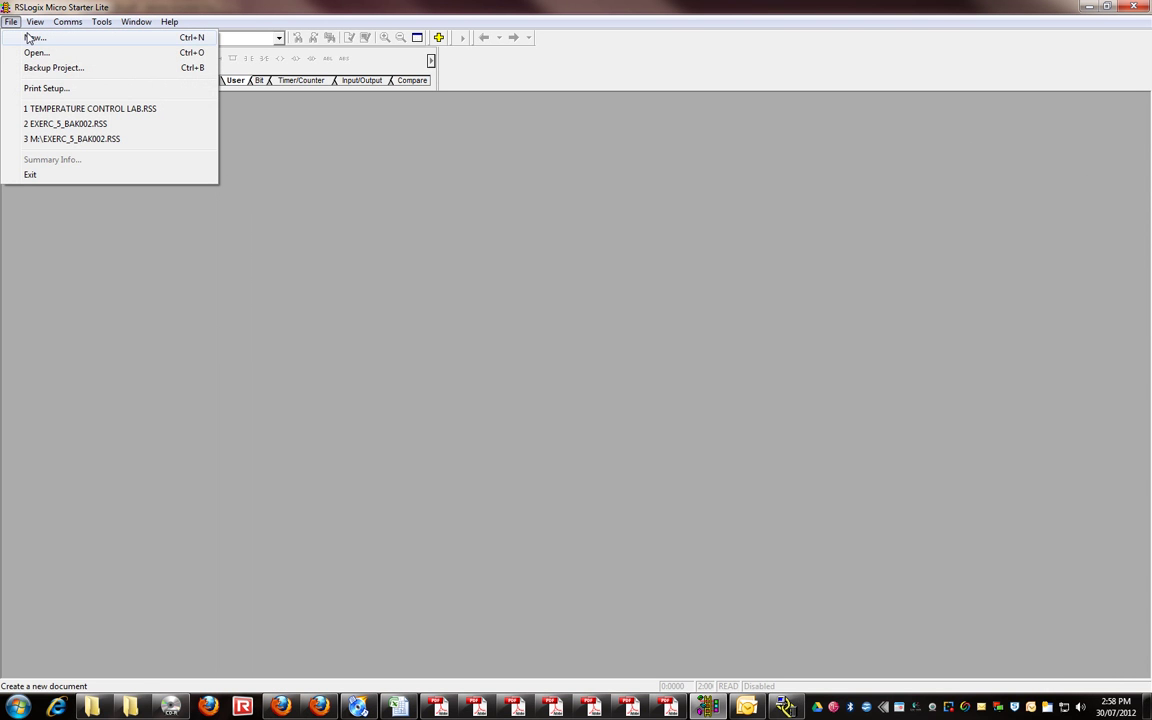
click(90, 108)
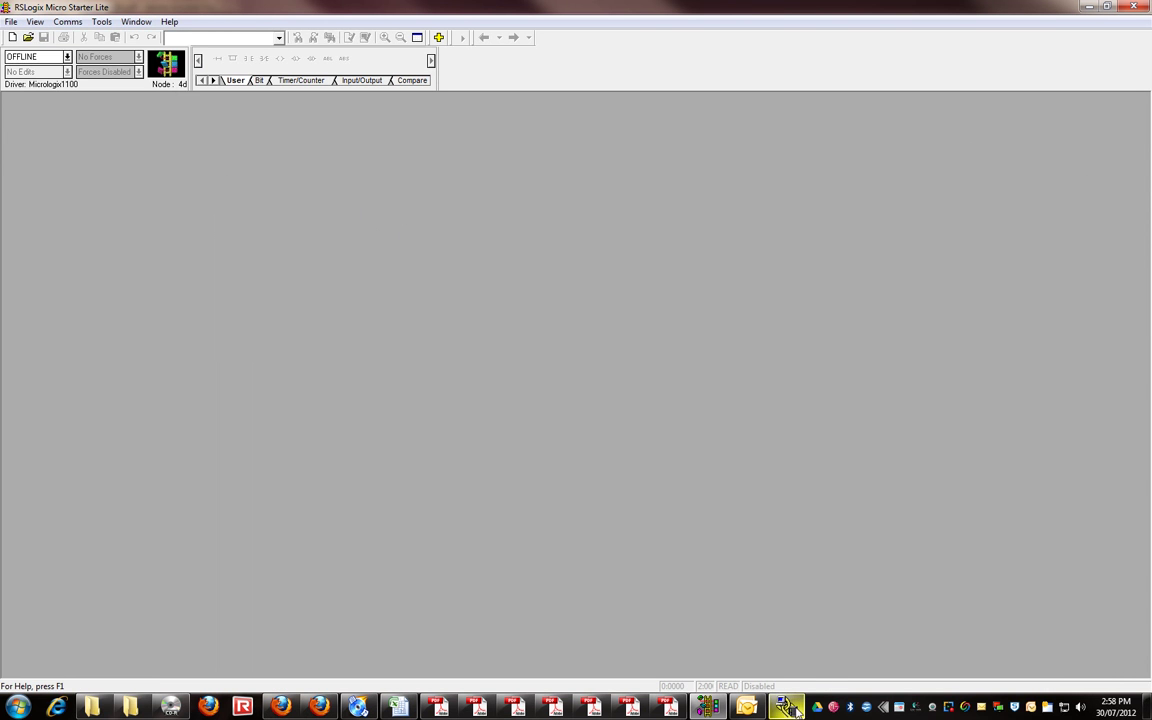
Refresh the RSWho network browse in RSLinx Classic Lite
click(788, 708)
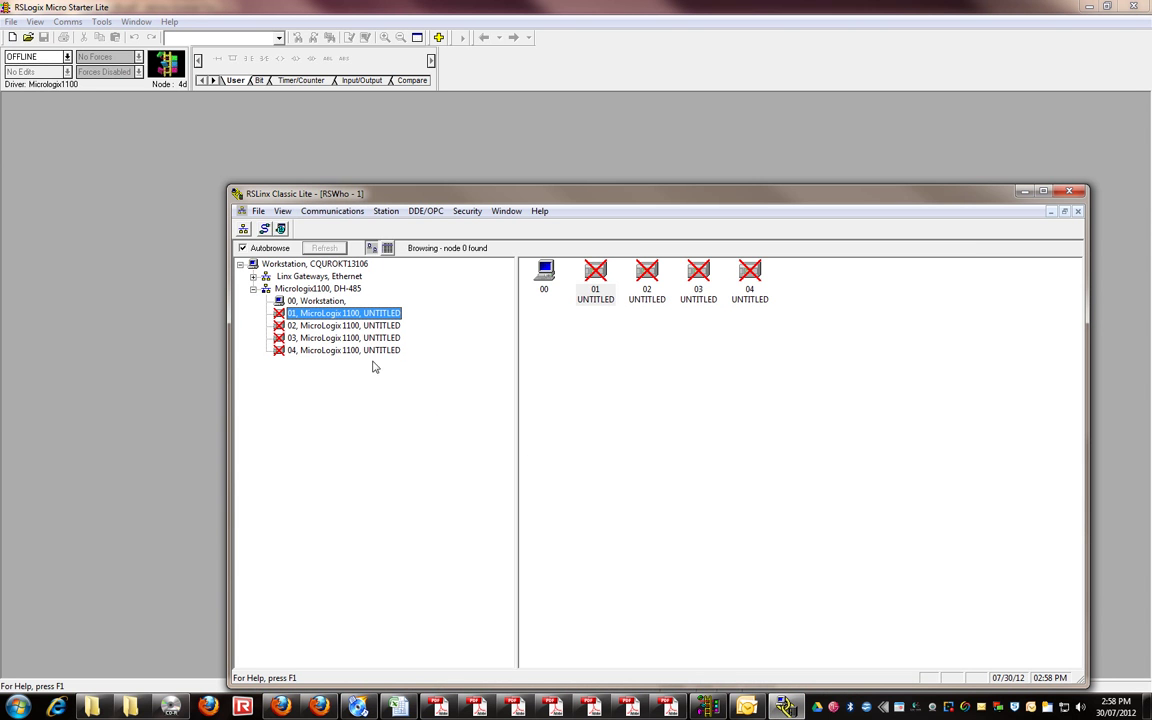
click(354, 216)
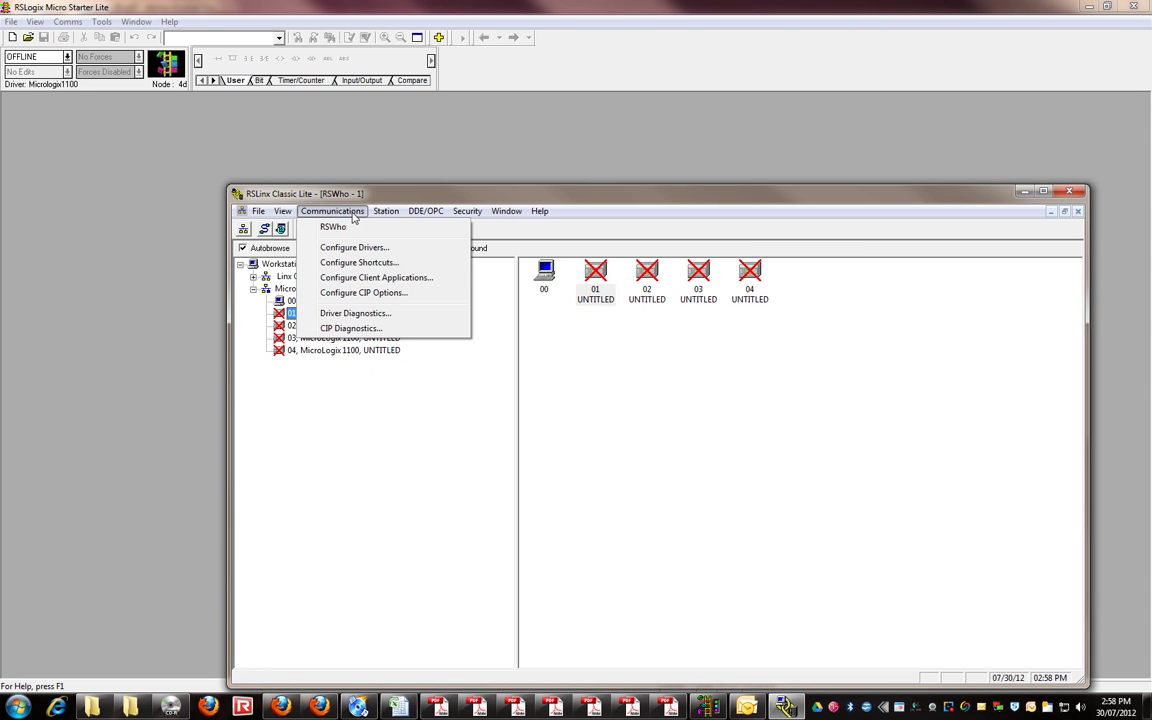
click(337, 229)
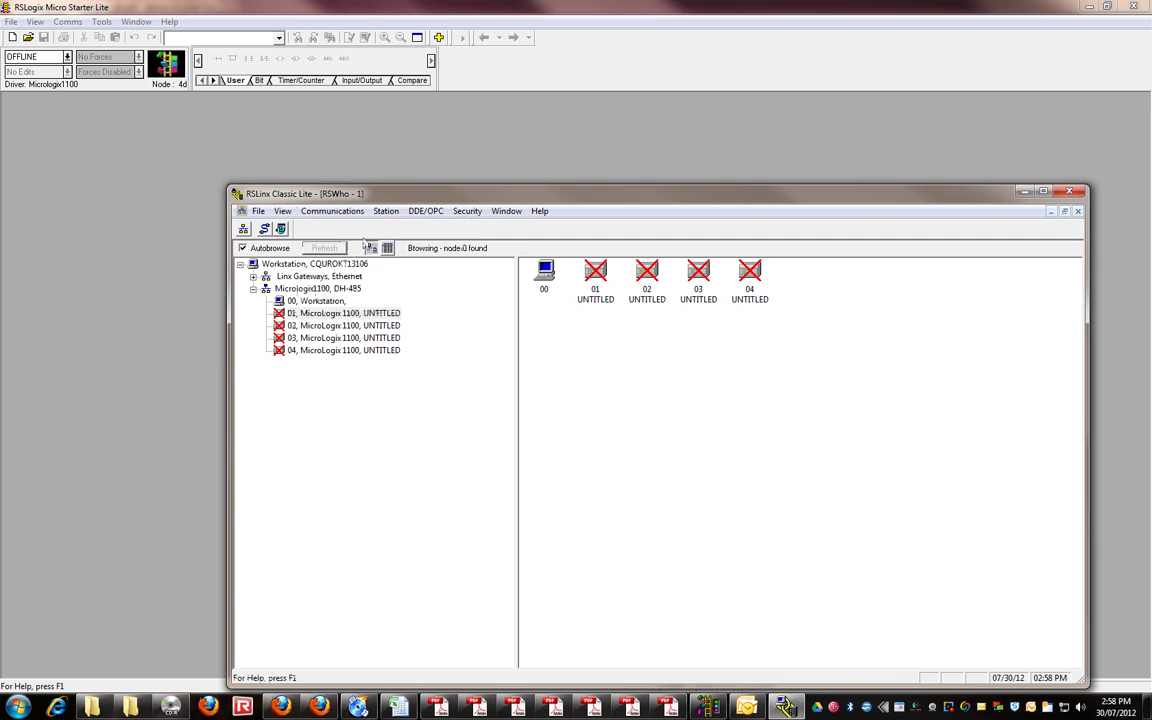
Reopen Configure Drivers and check that the Micrologix1100 emulator driver is Running
click(346, 214)
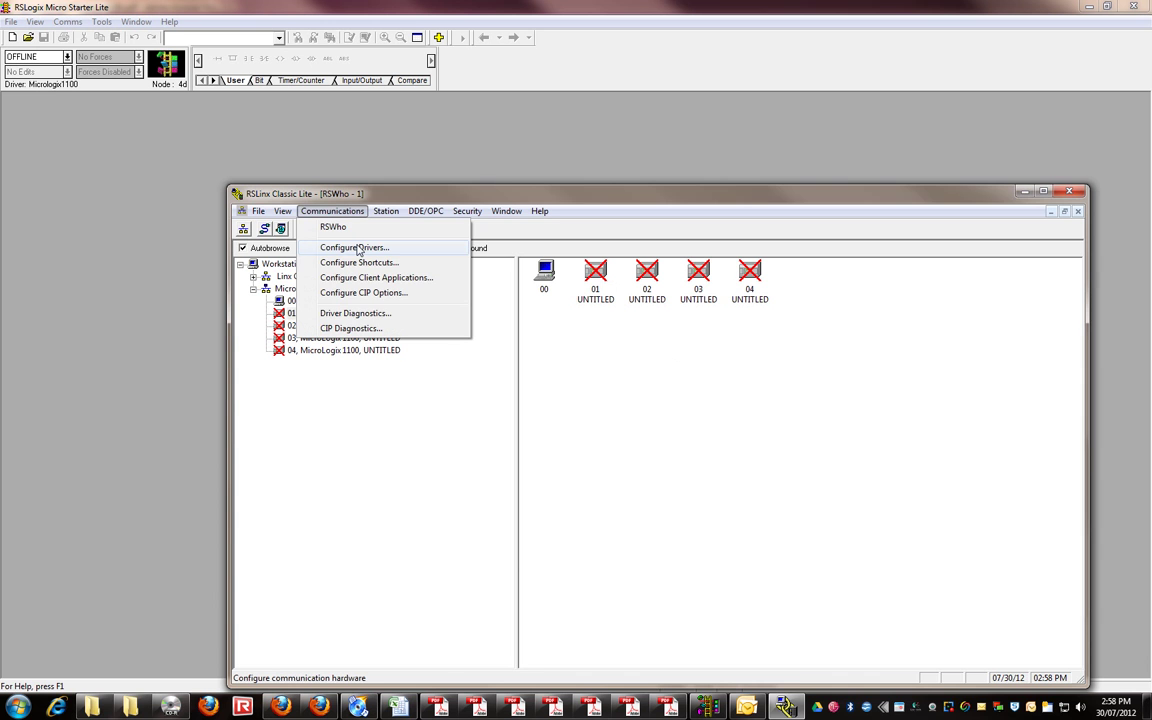
click(358, 248)
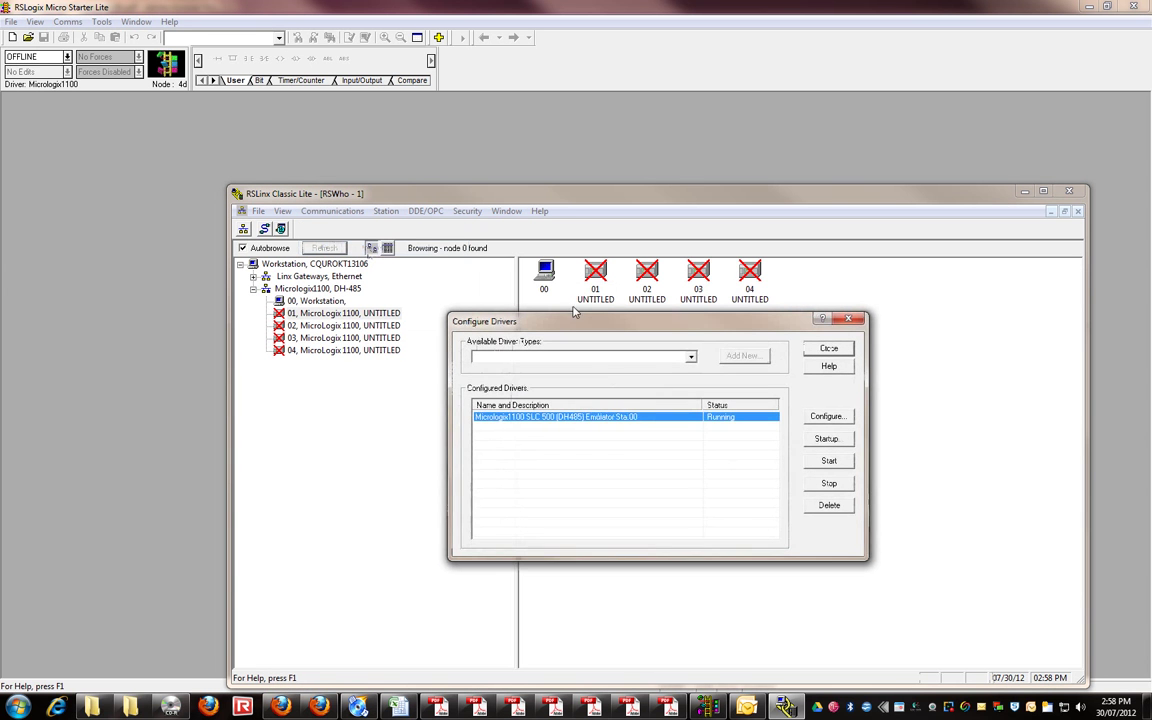
click(690, 358)
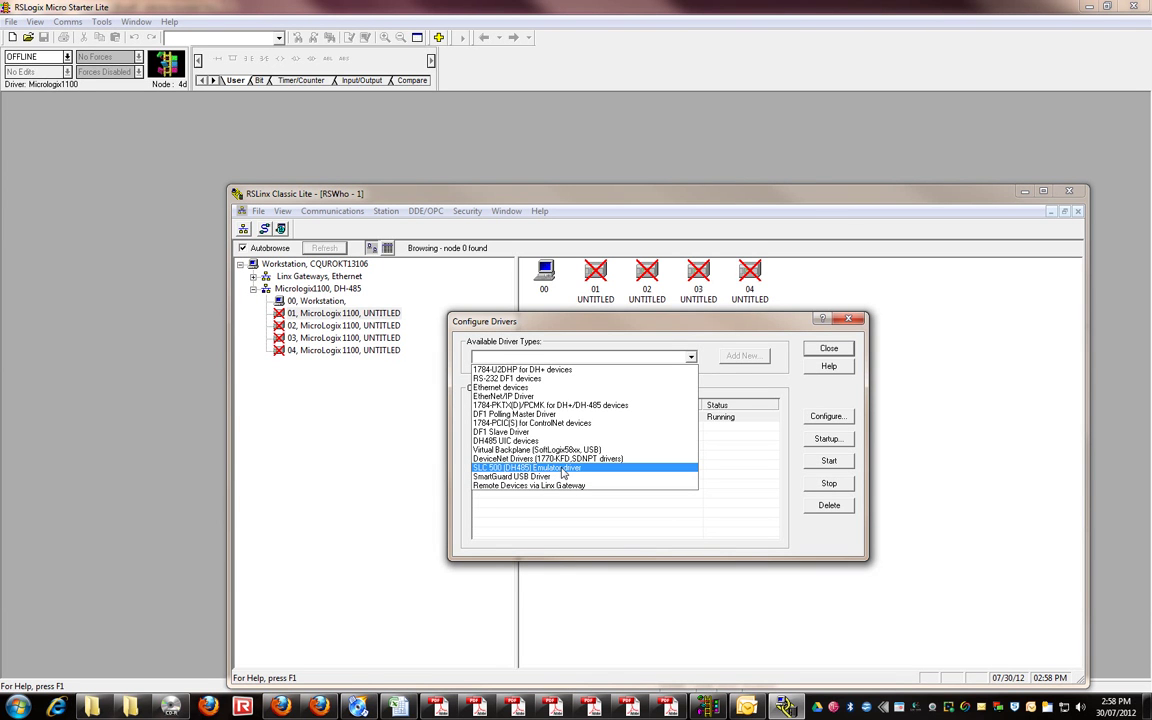
click(749, 360)
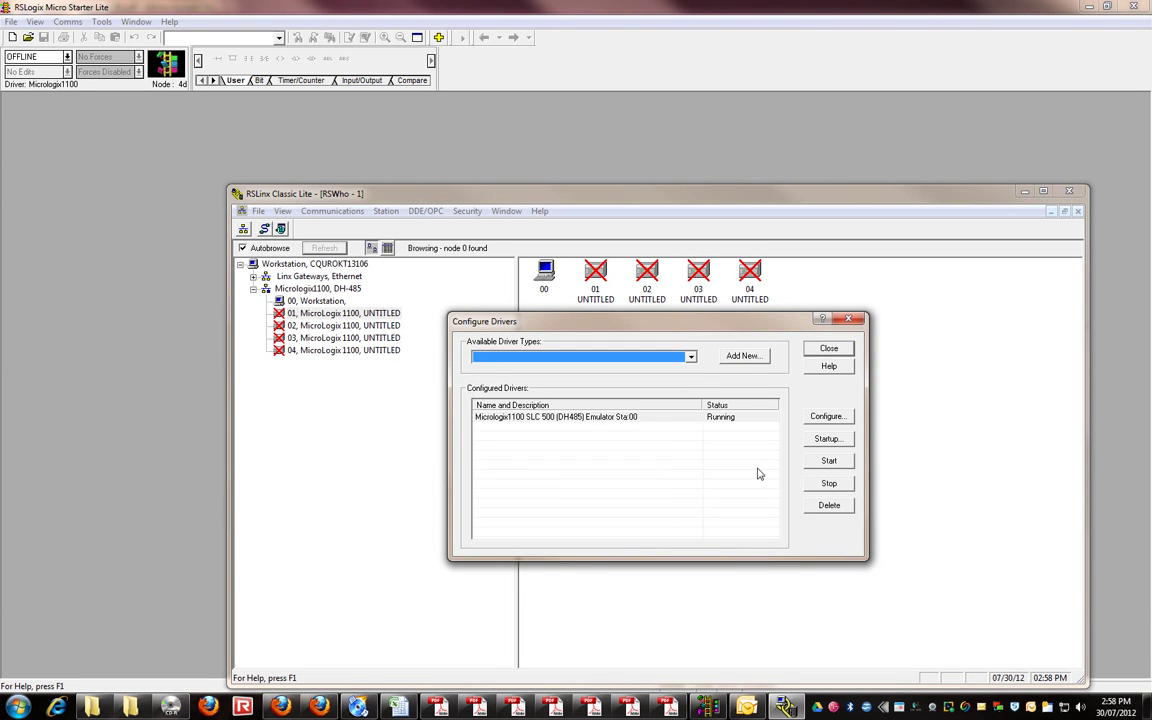
click(548, 418)
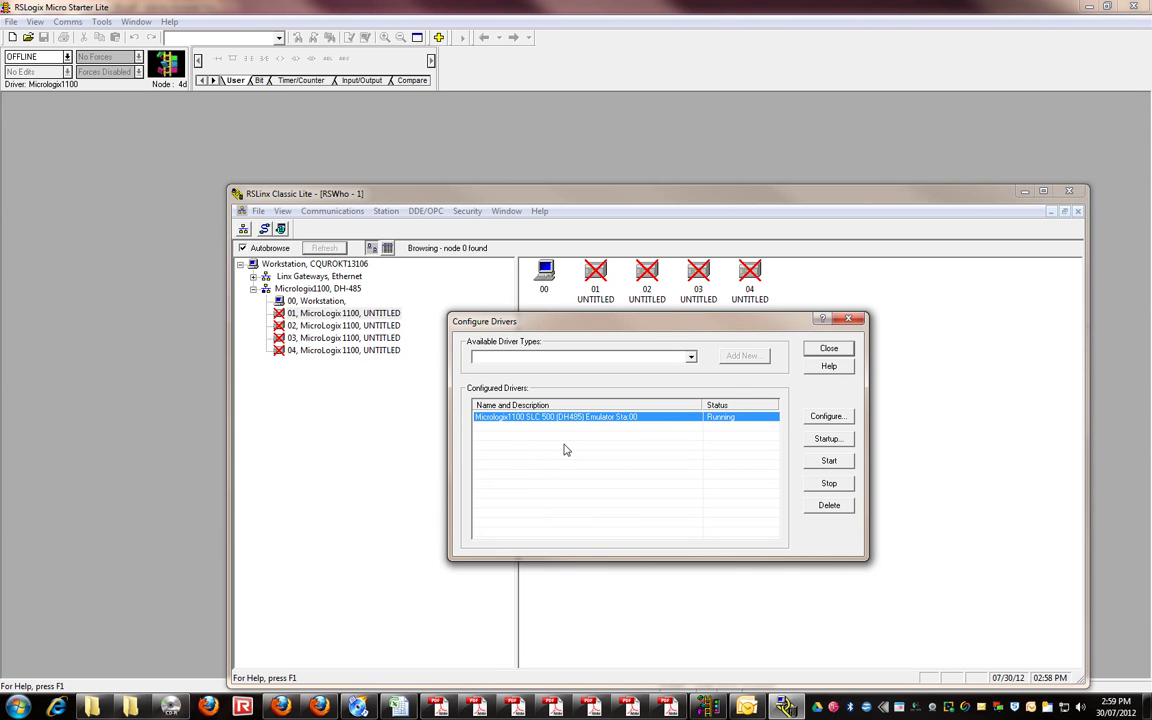
Close Configure Drivers and inspect MicroLogix 1100 nodes 01–04 under Micrologix1100, DH-485
click(826, 350)
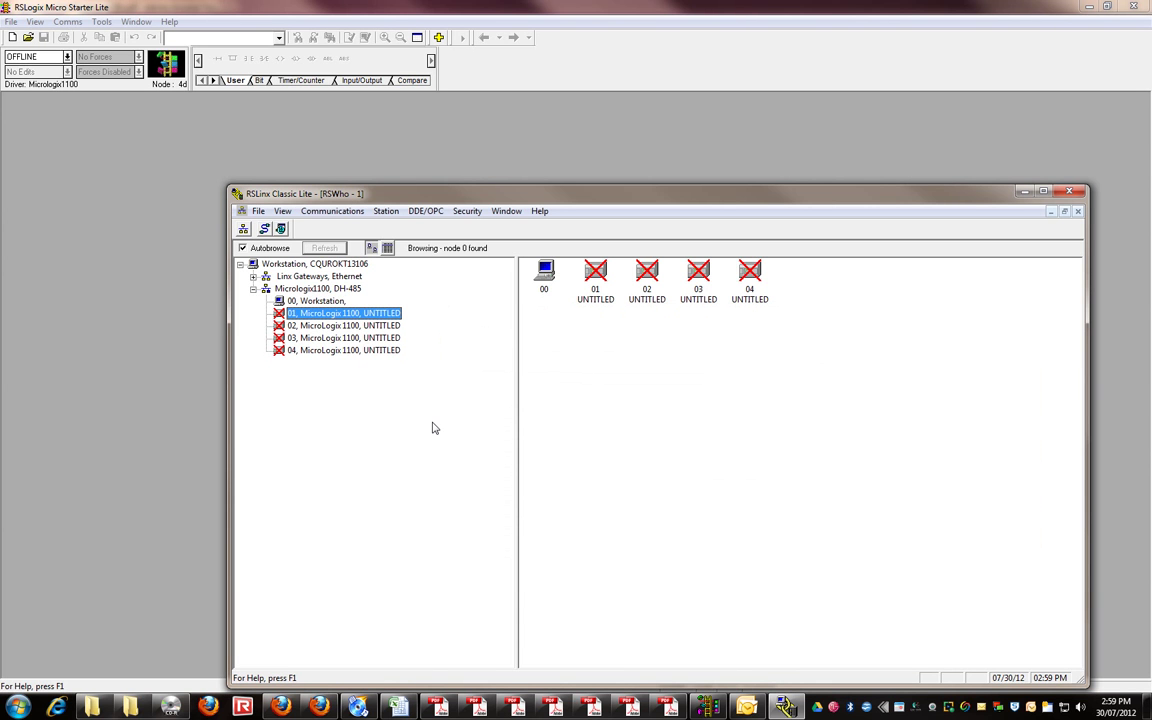
click(320, 325)
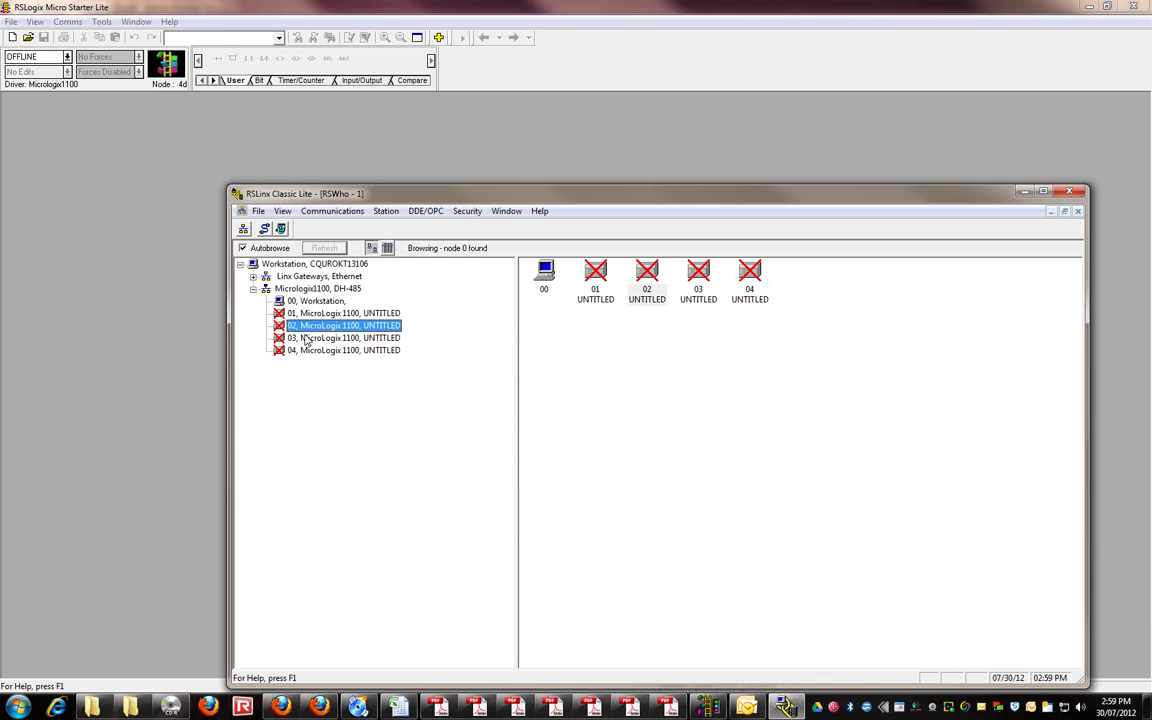
click(305, 350)
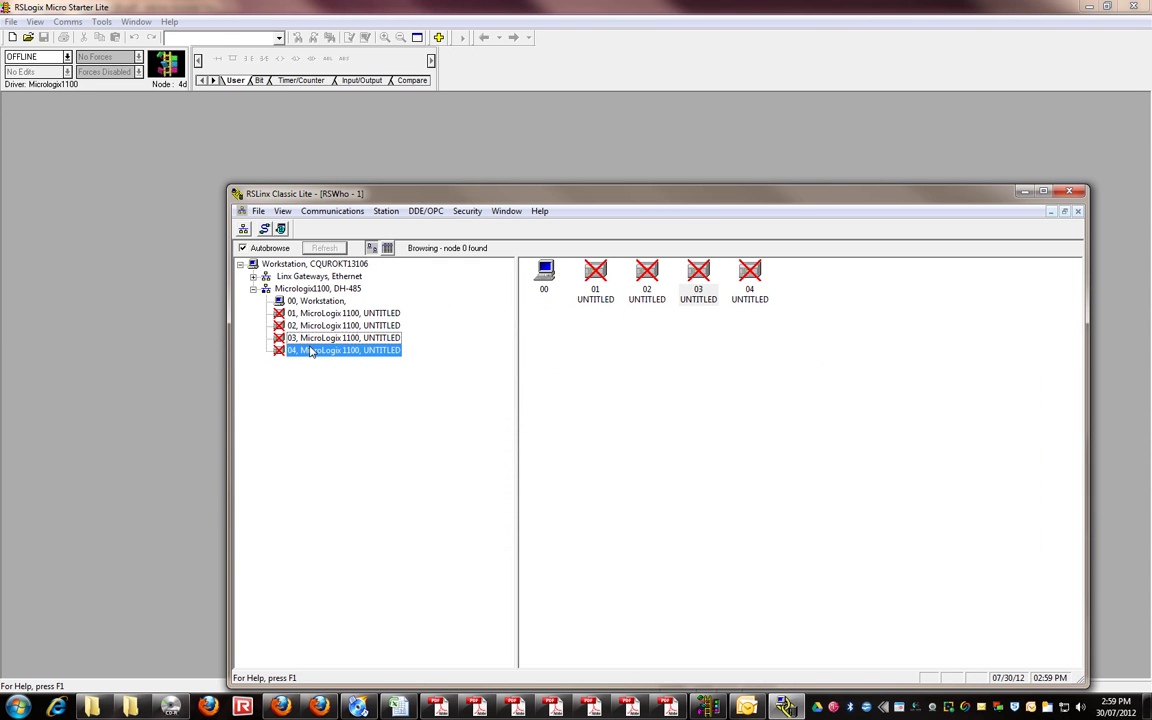
click(322, 316)
click(325, 326)
click(327, 338)
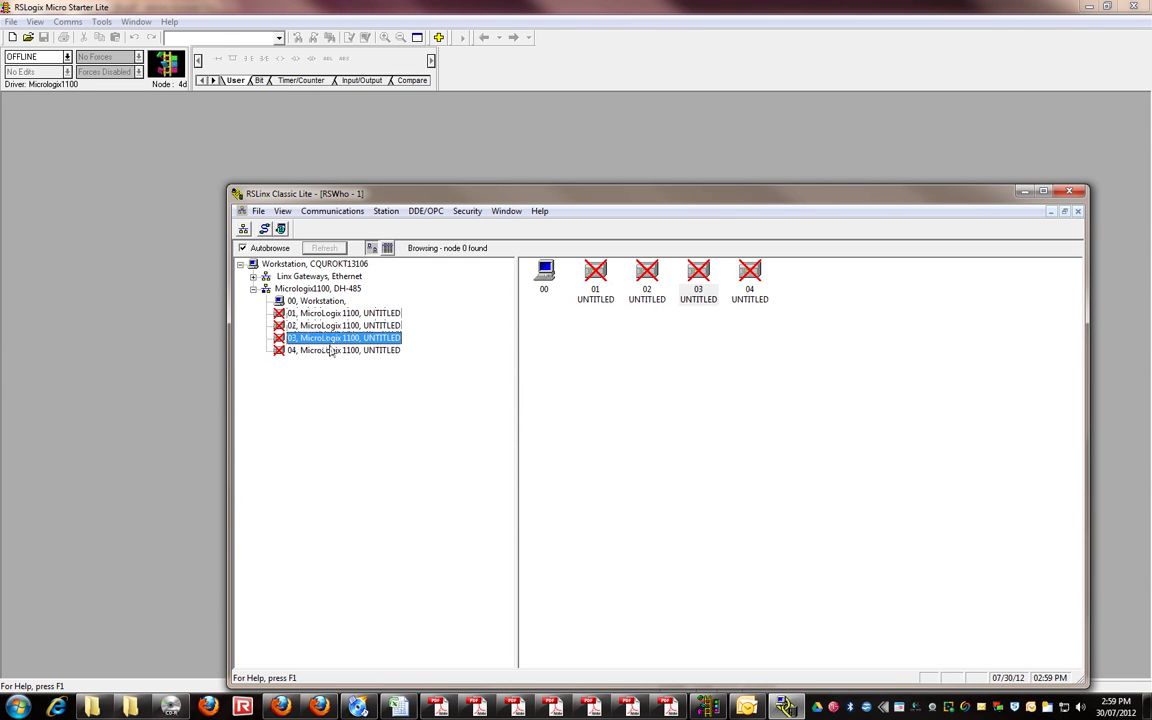
click(330, 351)
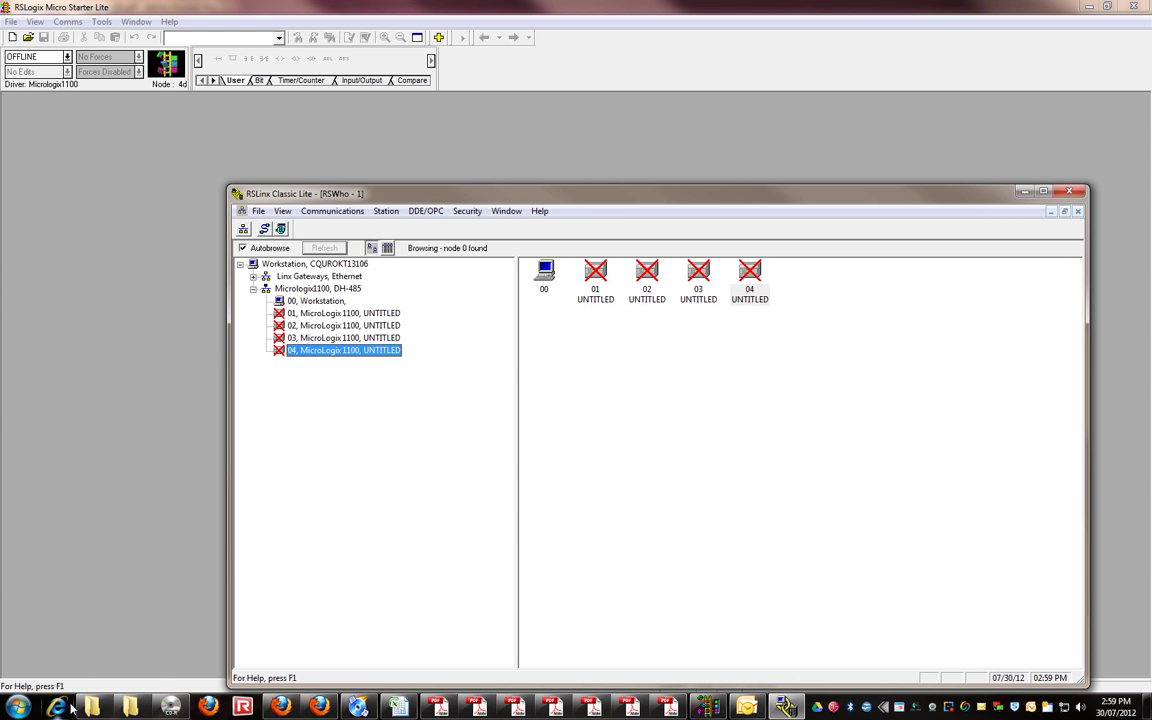
Launch RSLogix Emulate 500 from the Start menu and dismiss the WEMU500 DLL error
click(16, 708)
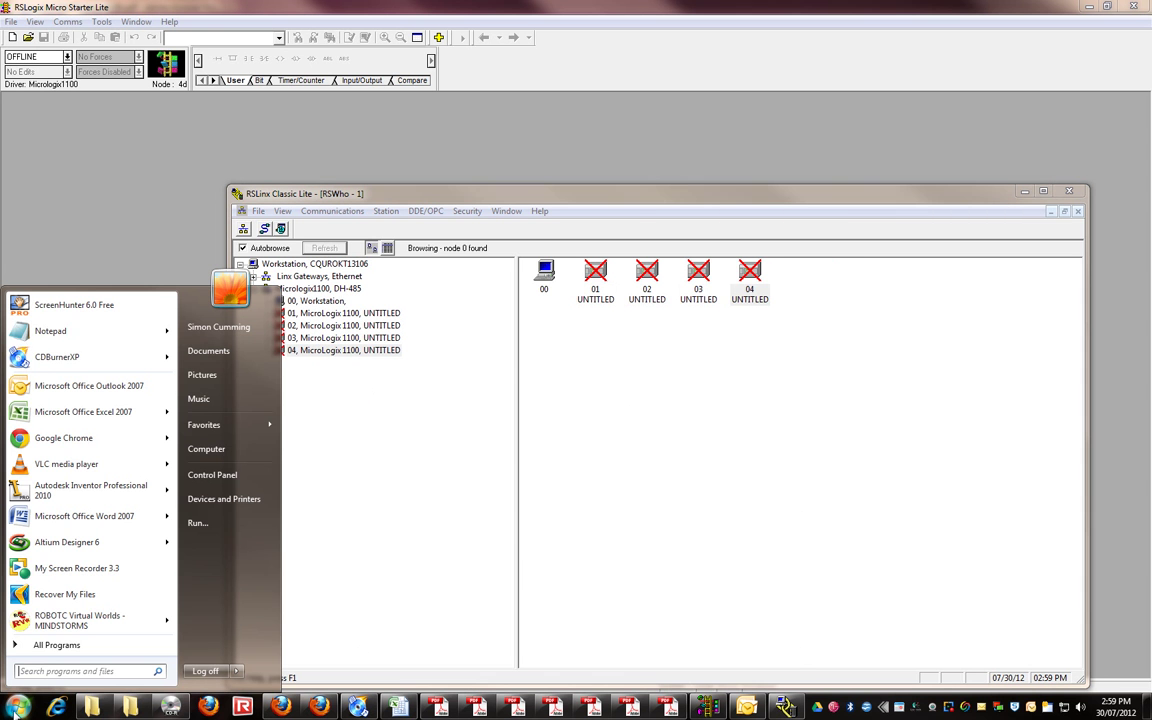
click(56, 645)
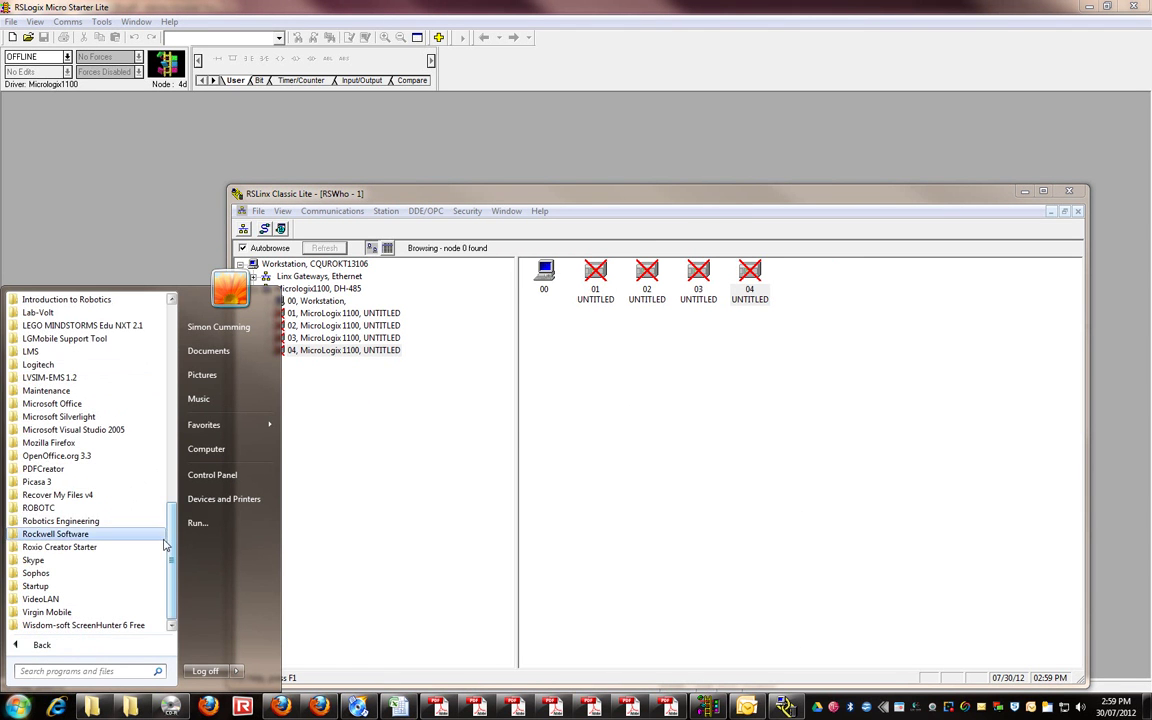
click(90, 534)
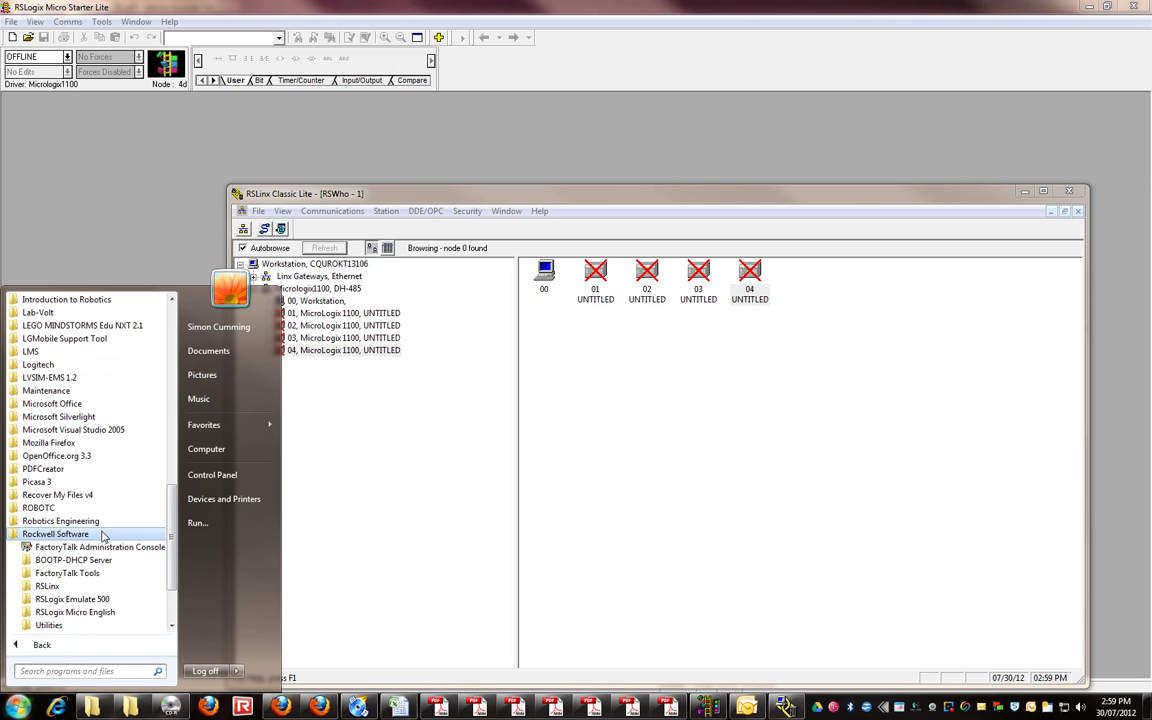
click(70, 599)
click(72, 626)
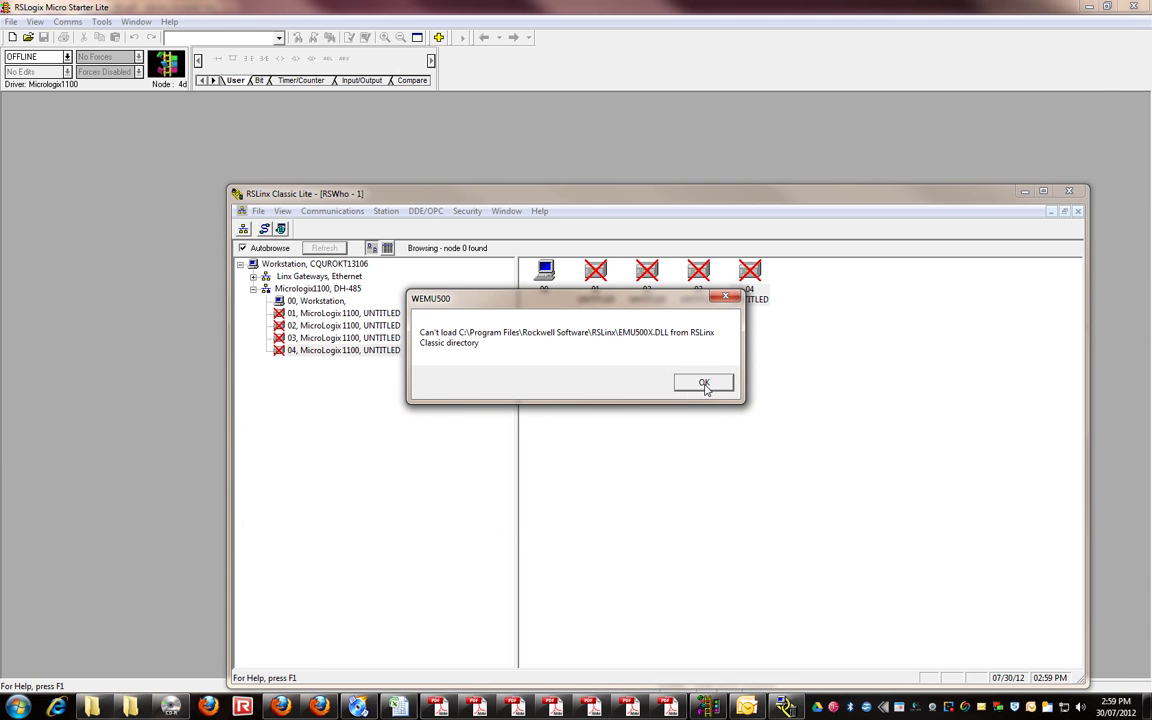
click(704, 384)
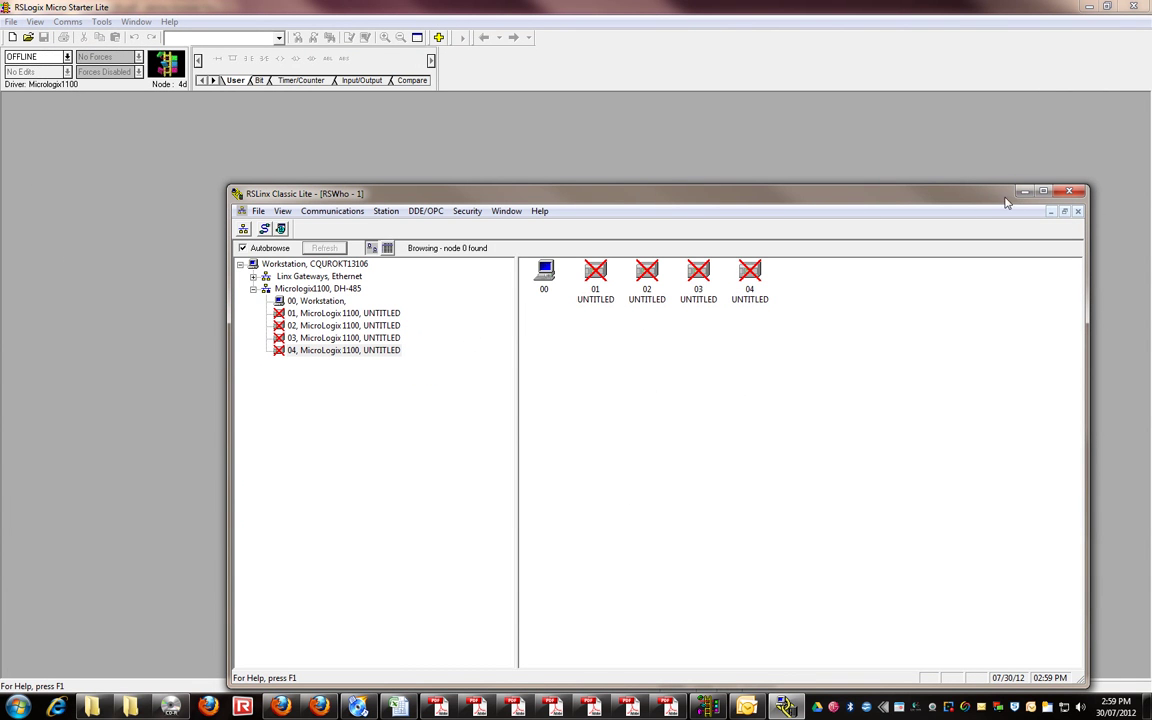
Minimize RSLinx and start a new controller project from the File menu
click(1025, 191)
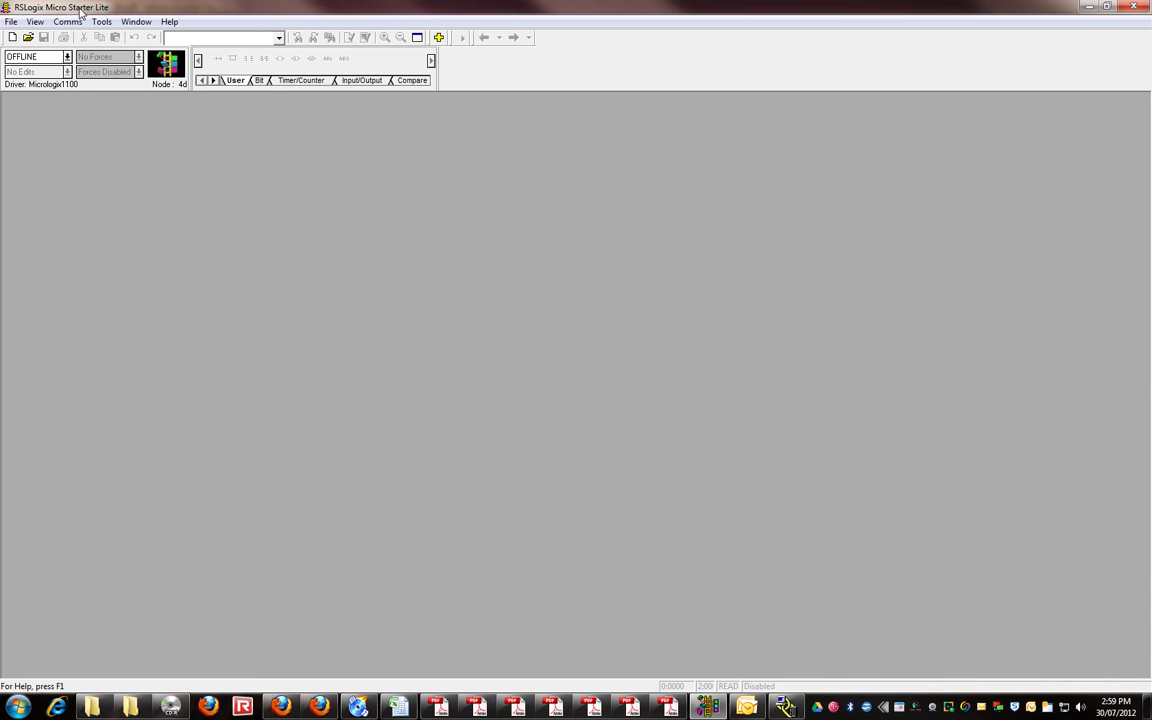
click(11, 21)
click(33, 38)
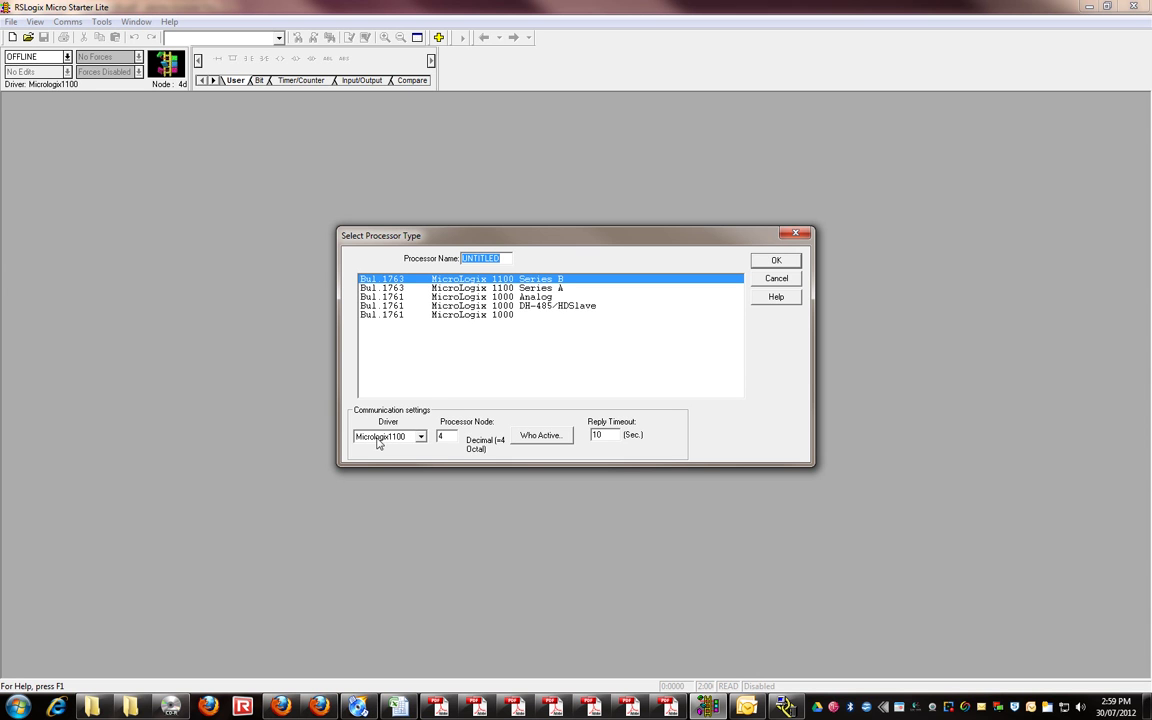
Use the Micrologix1100 driver with processor node 4, then bring RSLinx back up
click(421, 438)
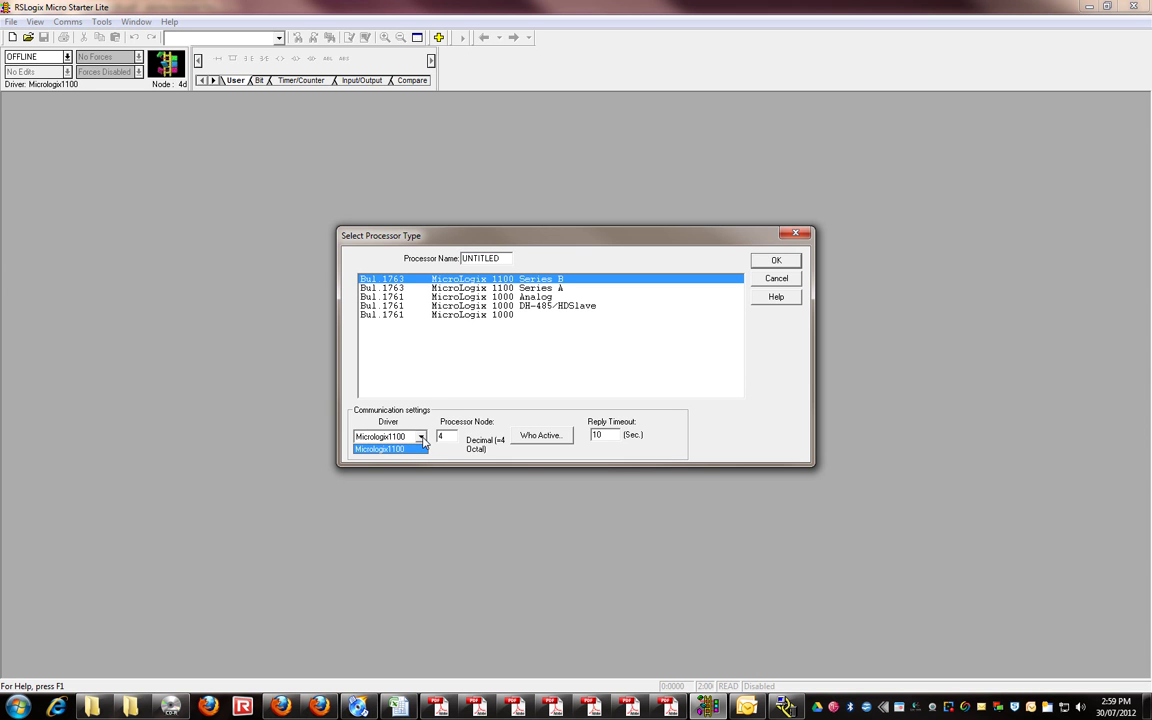
click(399, 449)
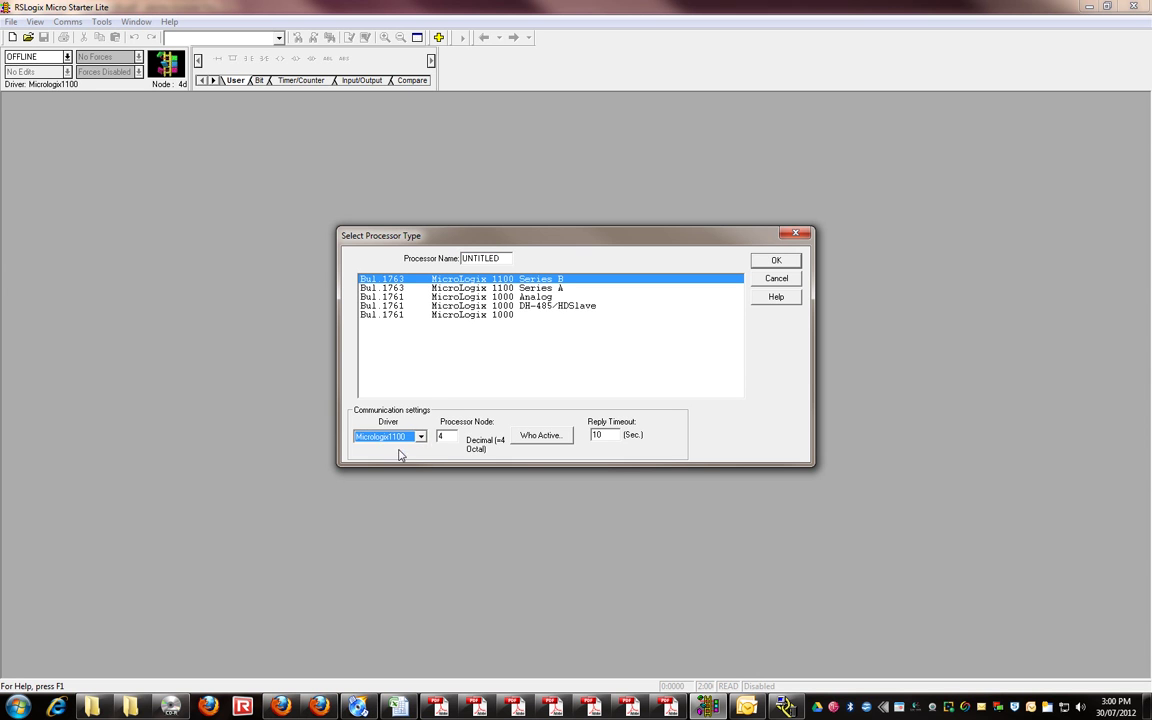
click(455, 436)
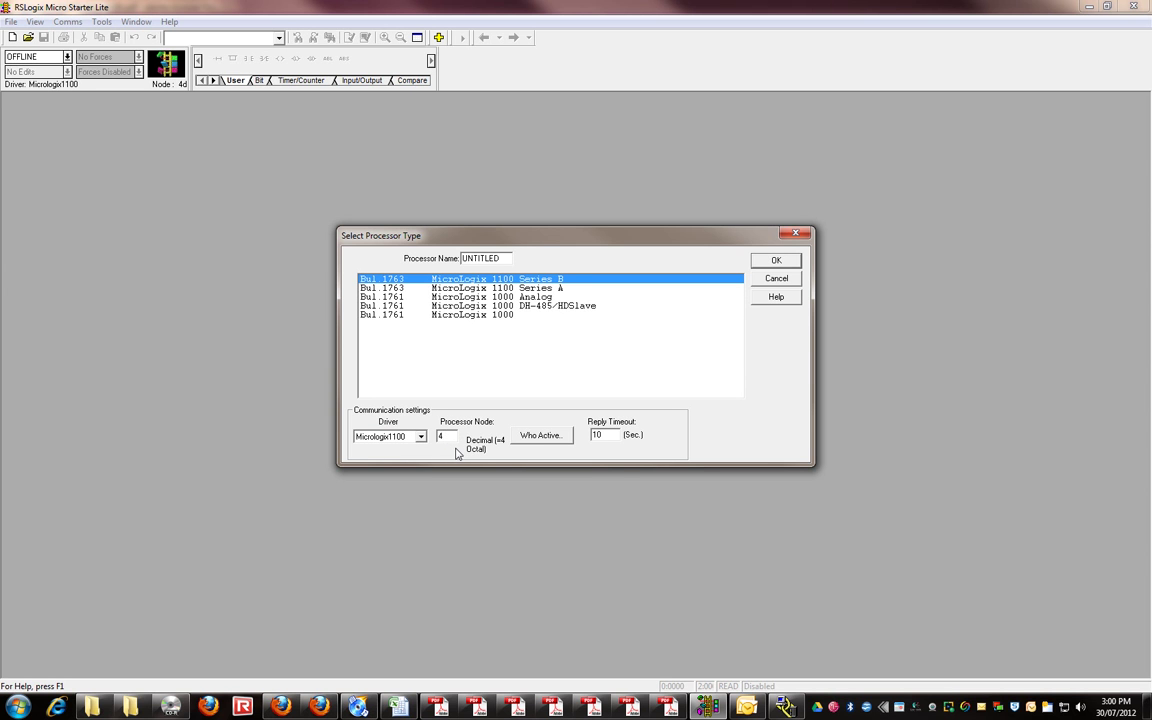
click(785, 706)
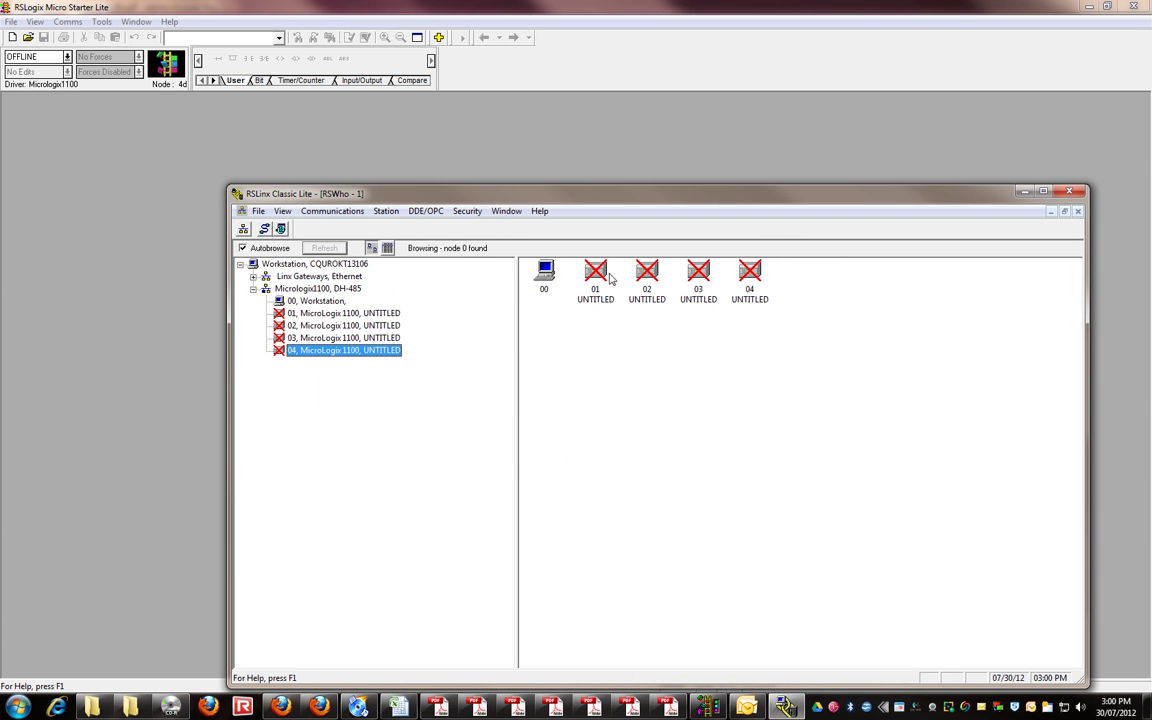
Check emulated nodes 01–04 in RSWho, then minimize RSLinx to return to Select Processor Type
click(596, 272)
key(Right)
key(Right)
key(Right)
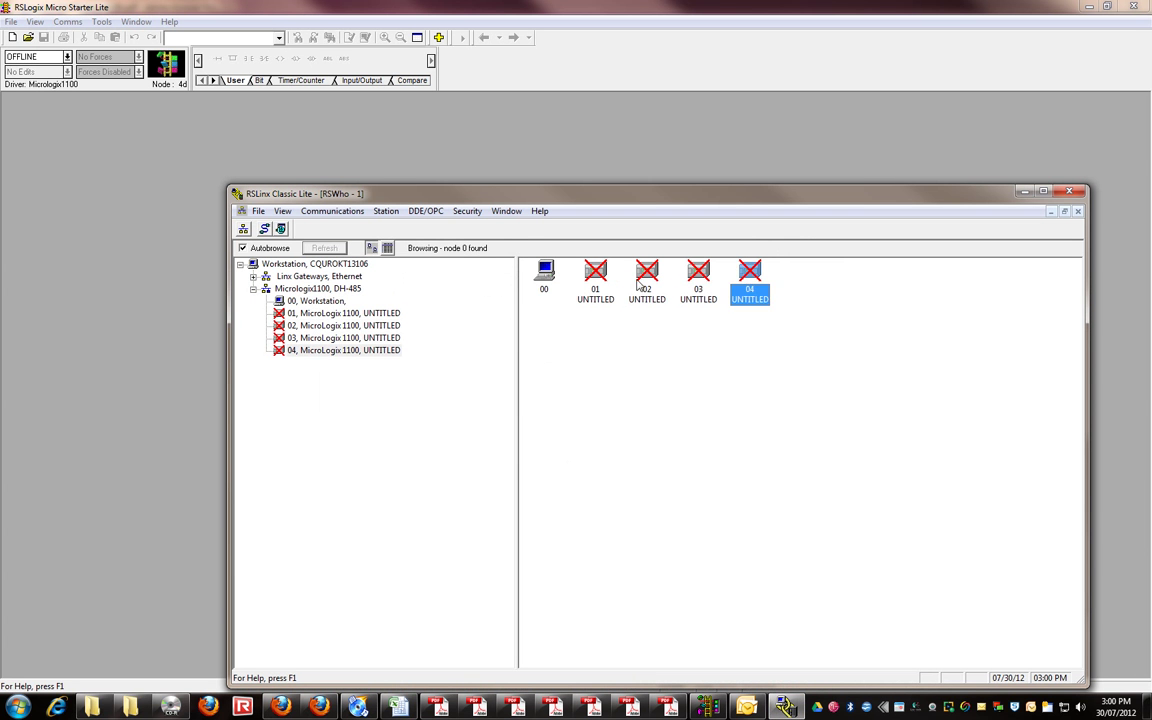
click(637, 285)
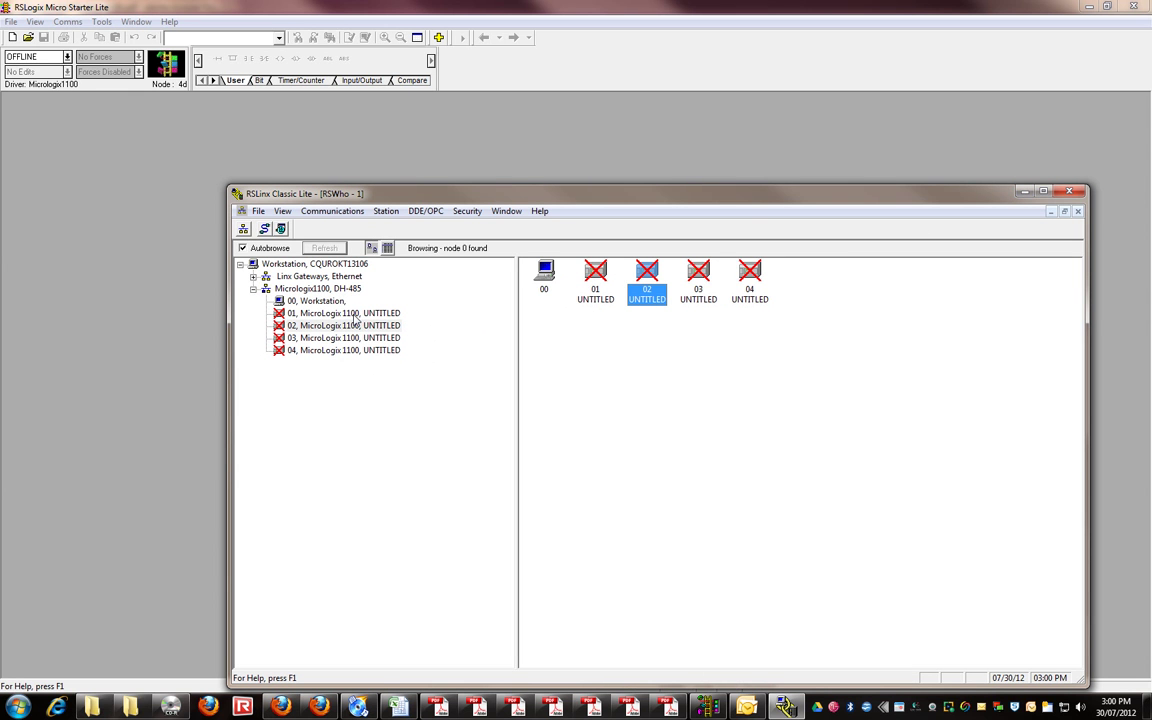
click(595, 276)
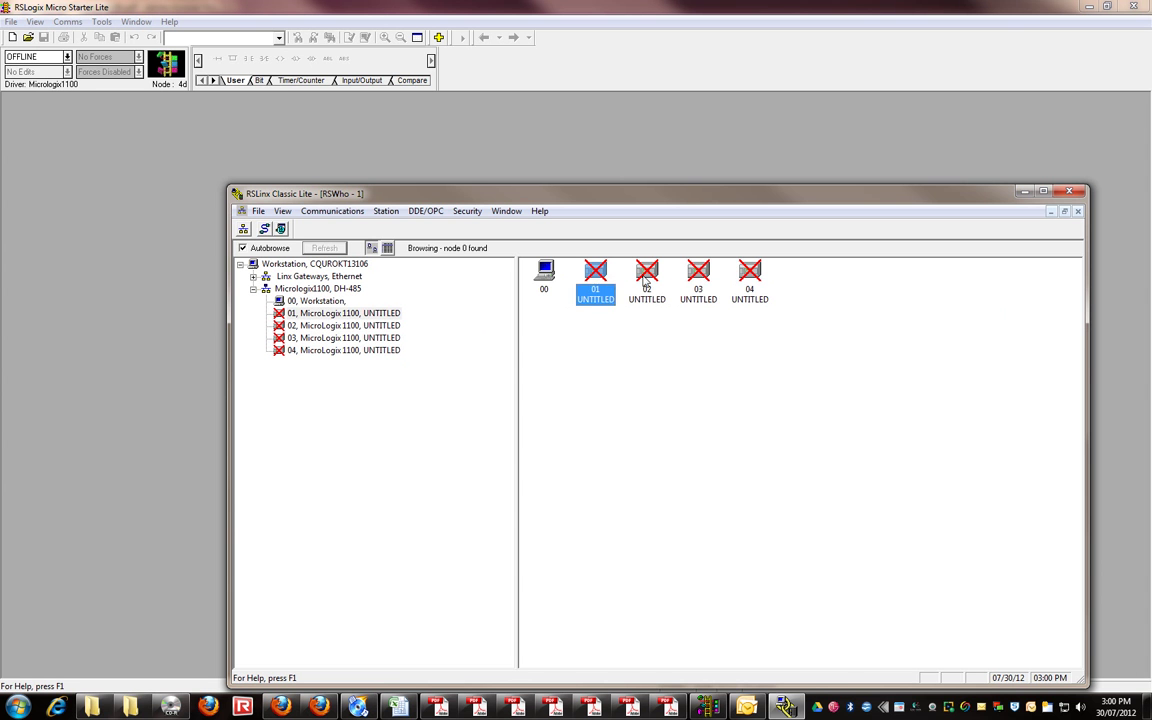
click(1020, 190)
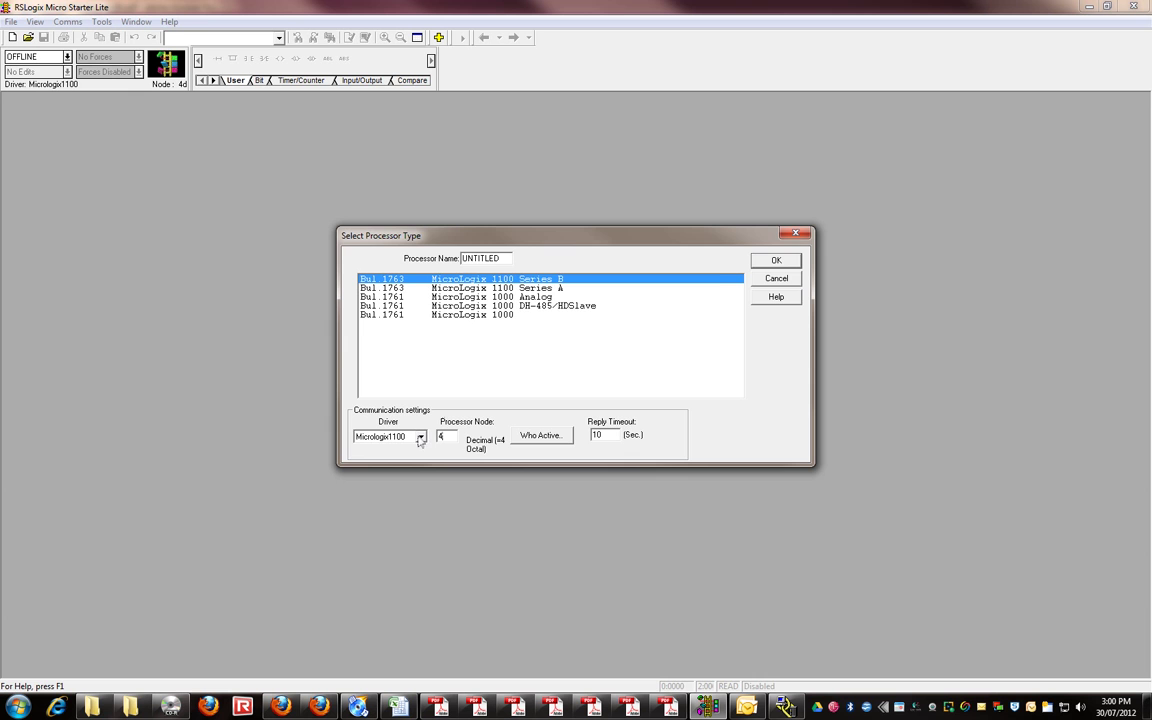
Confirm MicroLogix 1100 Series B to create the project, then open Comms > System Comms
click(784, 262)
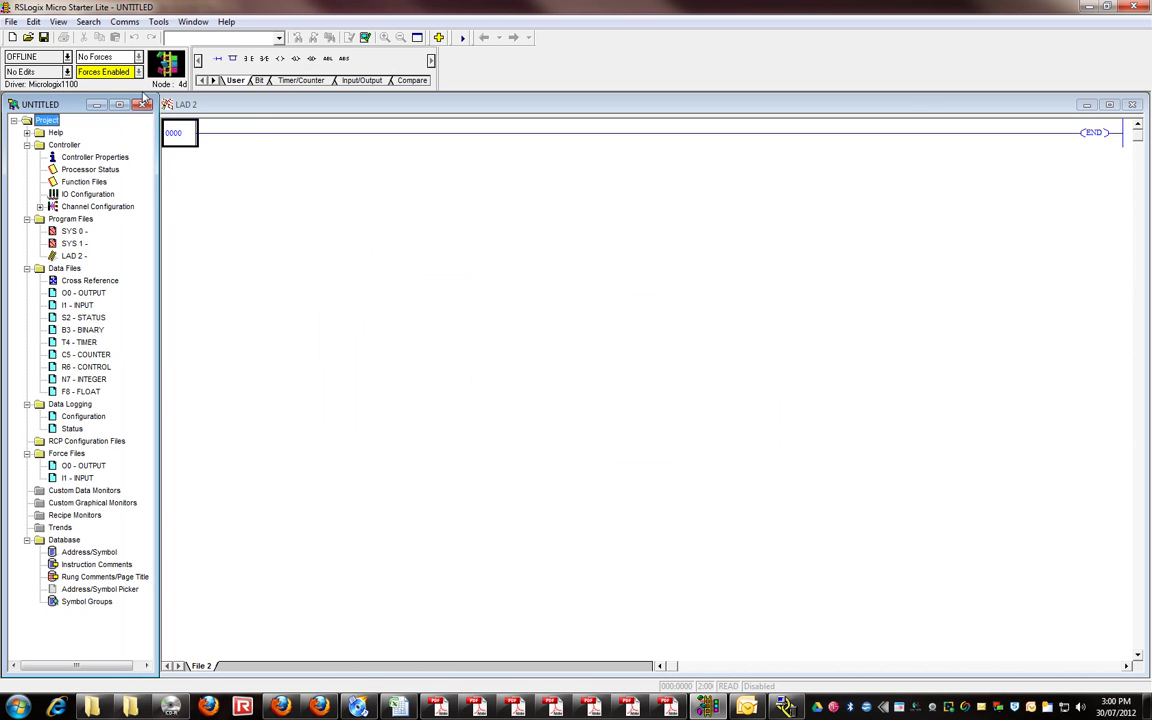
click(124, 21)
click(150, 38)
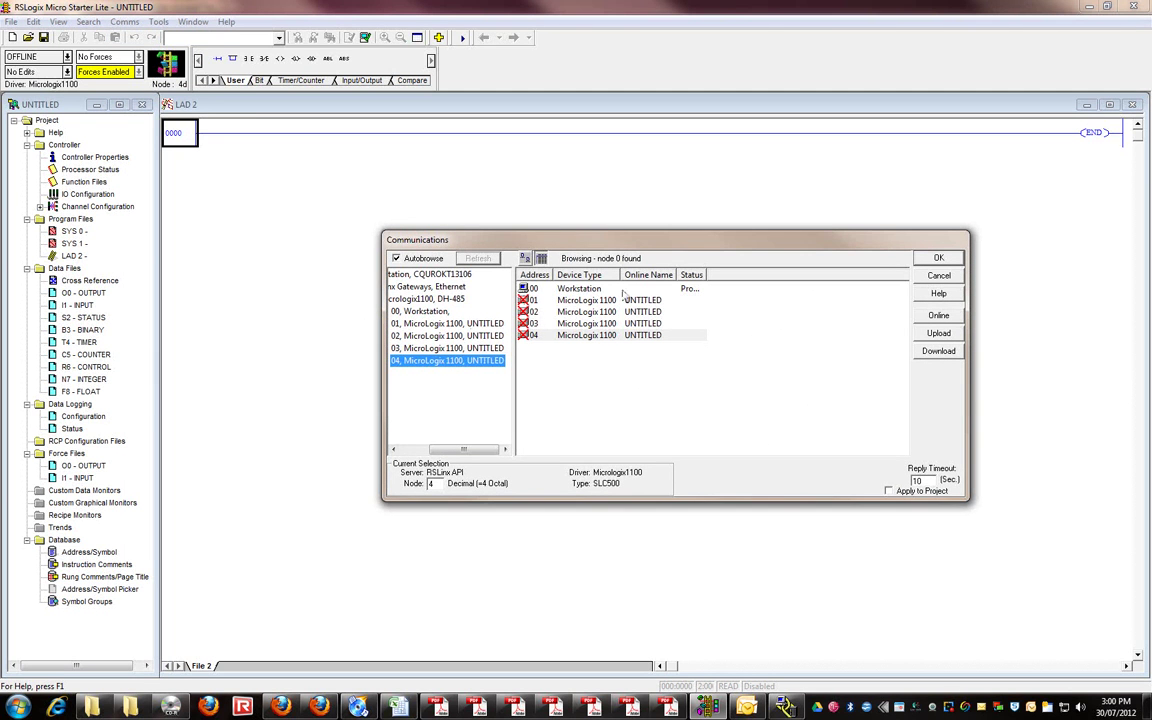
Select nodes 04 and 03 in the Communications dialog, then close it
click(595, 337)
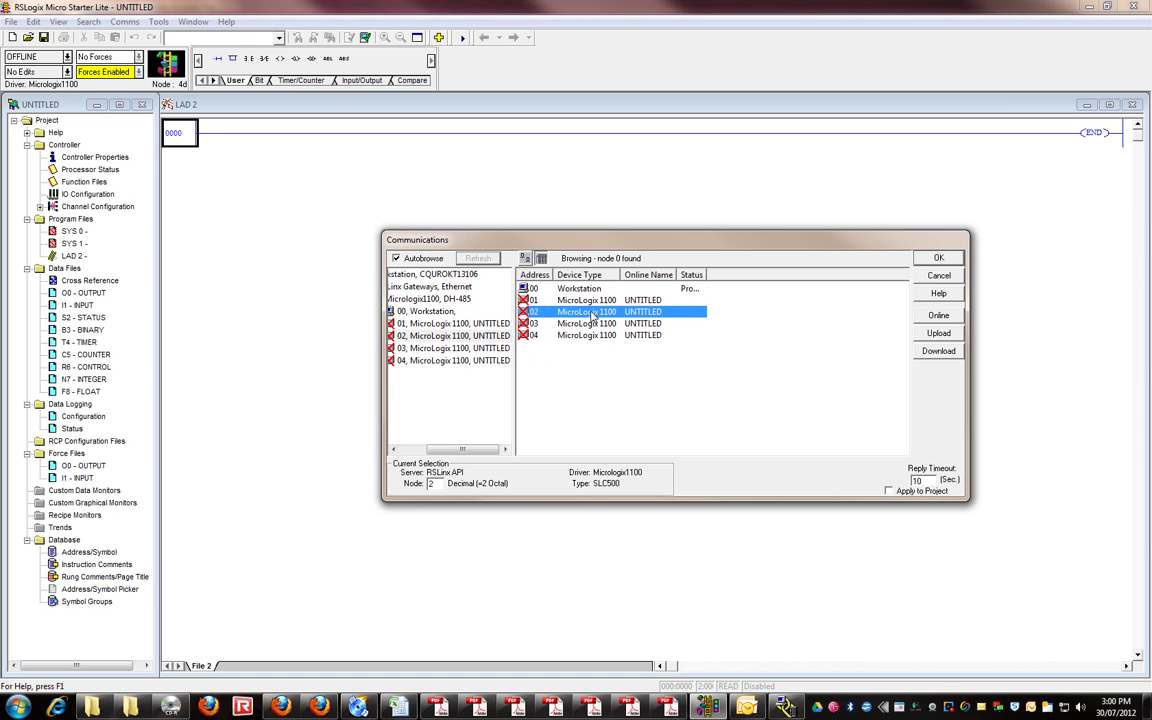
click(655, 323)
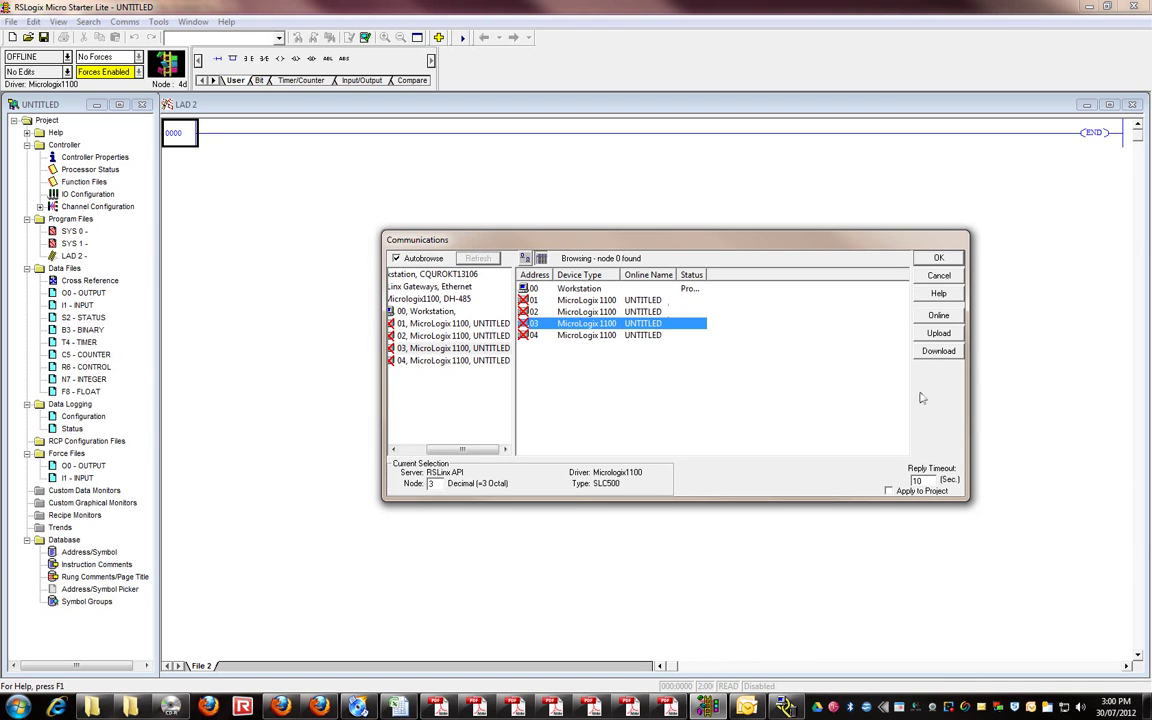
click(935, 276)
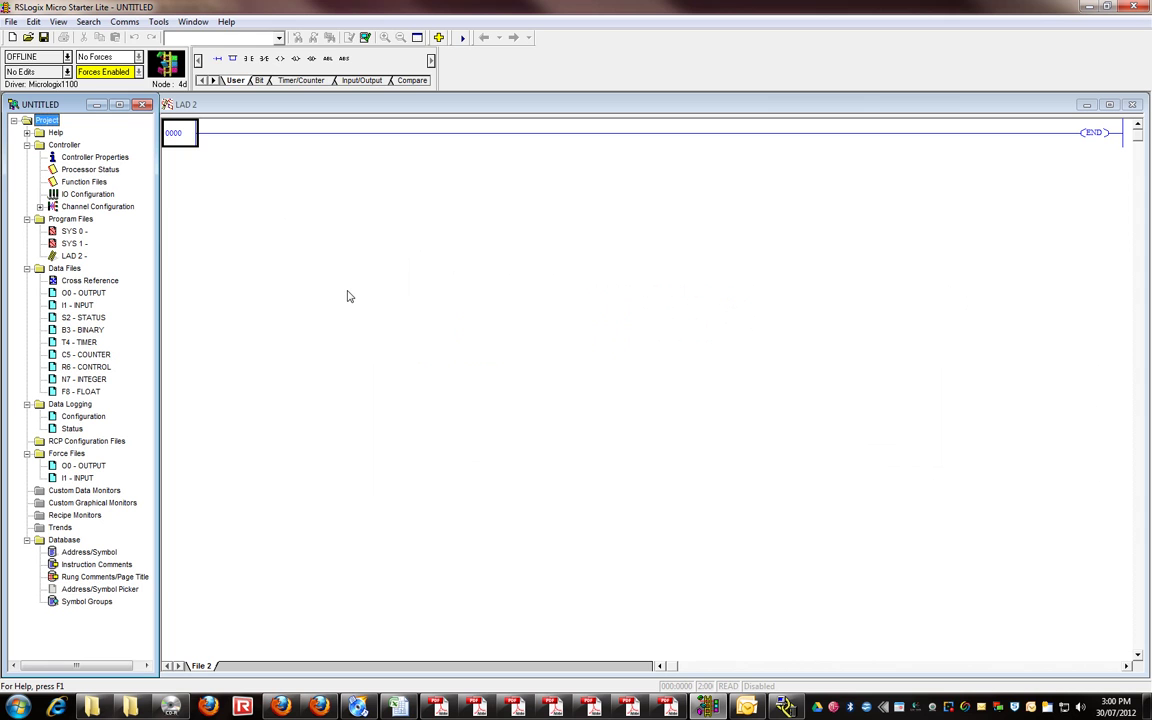